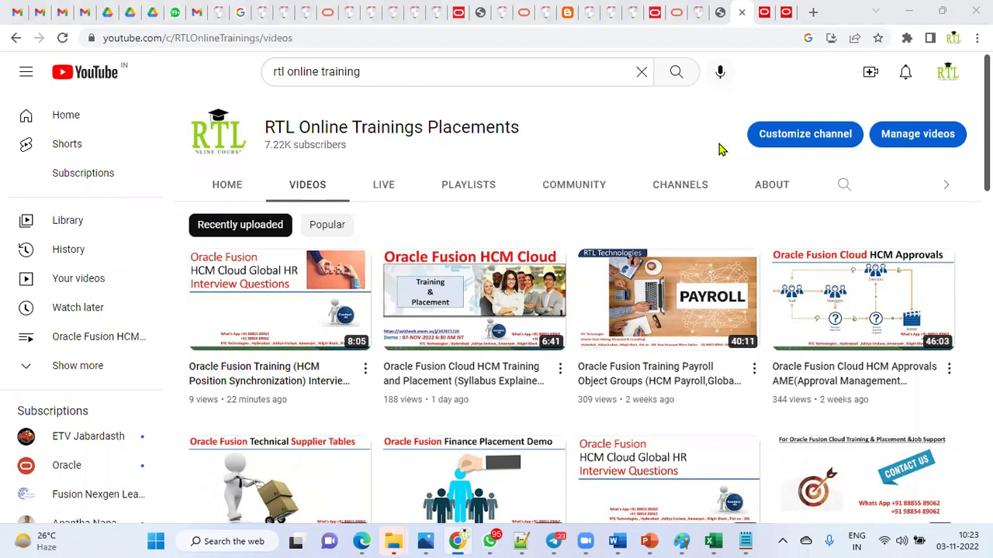
Switch from the YouTube channel to the Oracle Edit Supplier: Advanced Corp browser tab
left_click(764, 14)
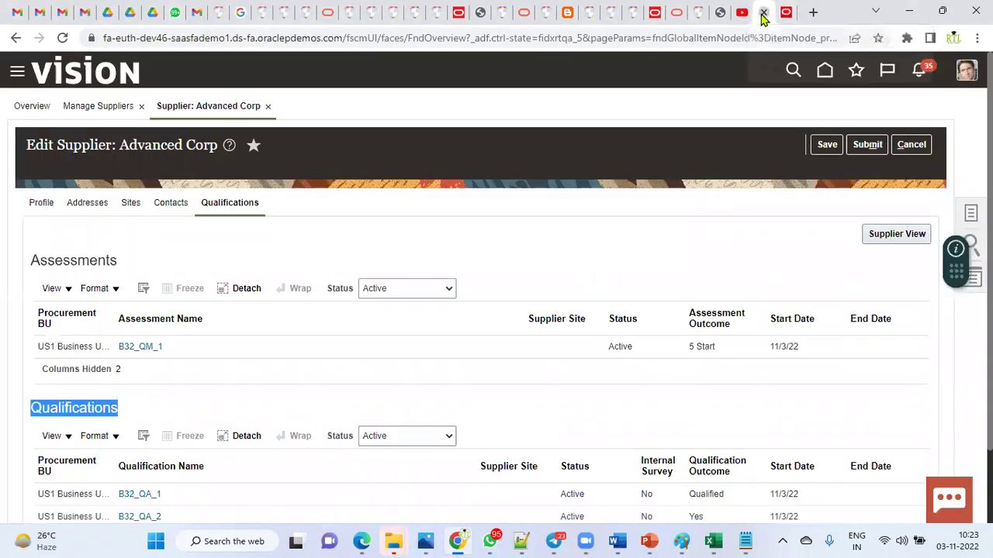
Close the Edit Supplier tab, make Chrome full screen, and expand My Client Groups in the navigator
left_click(765, 14)
left_click(977, 38)
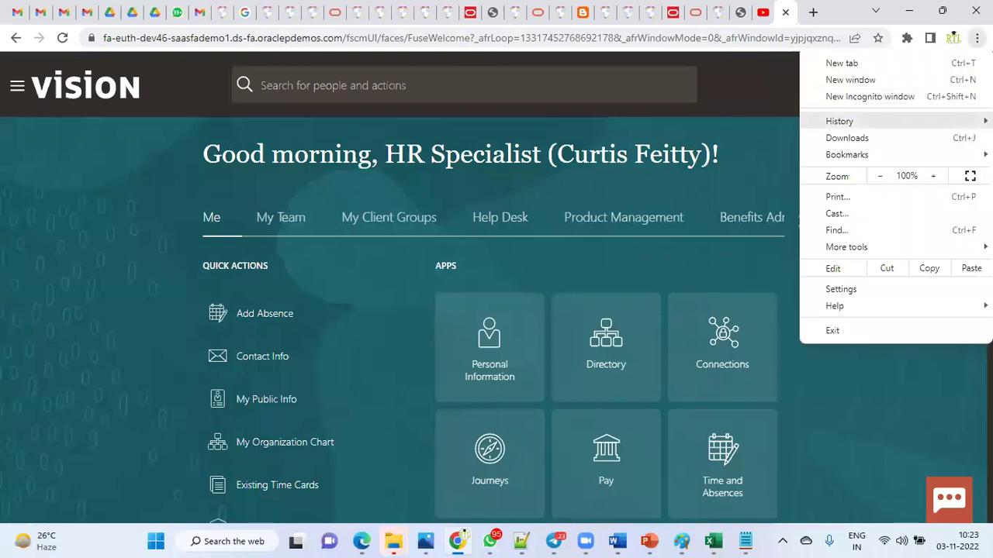
left_click(969, 175)
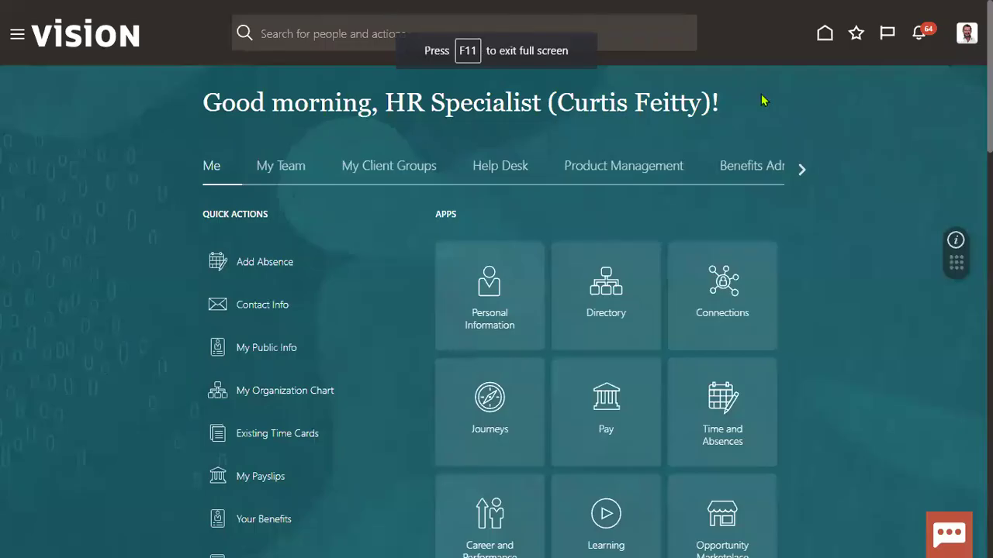
left_click(17, 34)
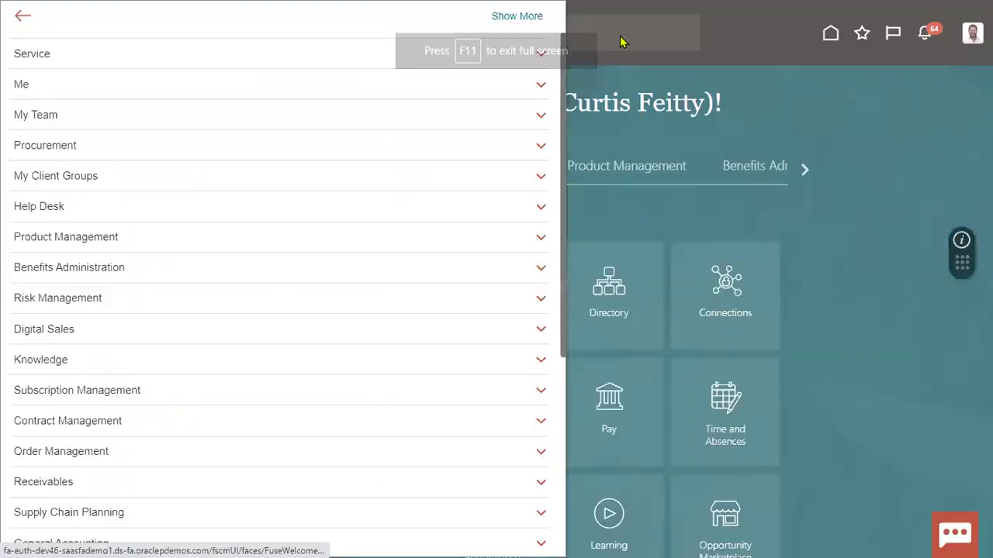
left_click(95, 181)
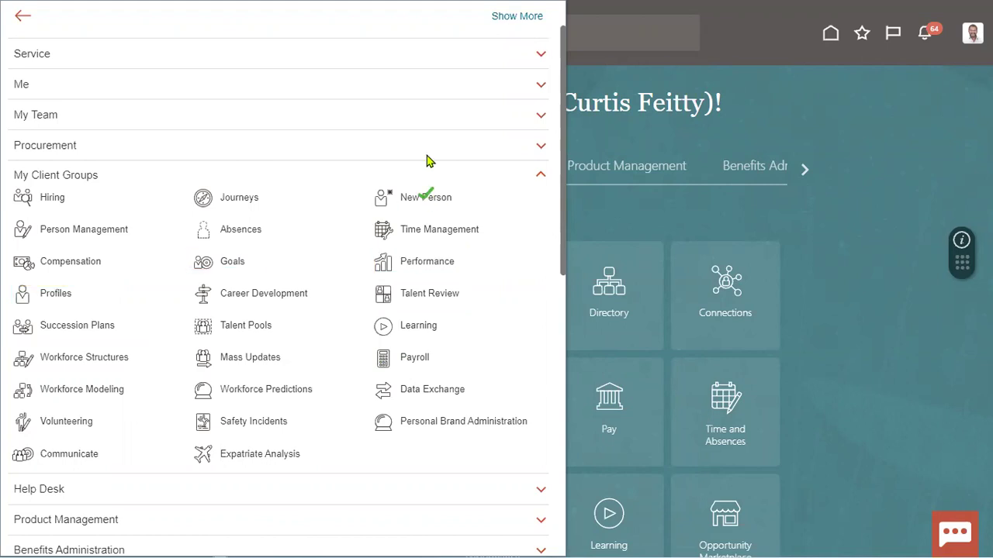
Open the New Person work area from the My Client Groups apps
left_click(423, 199)
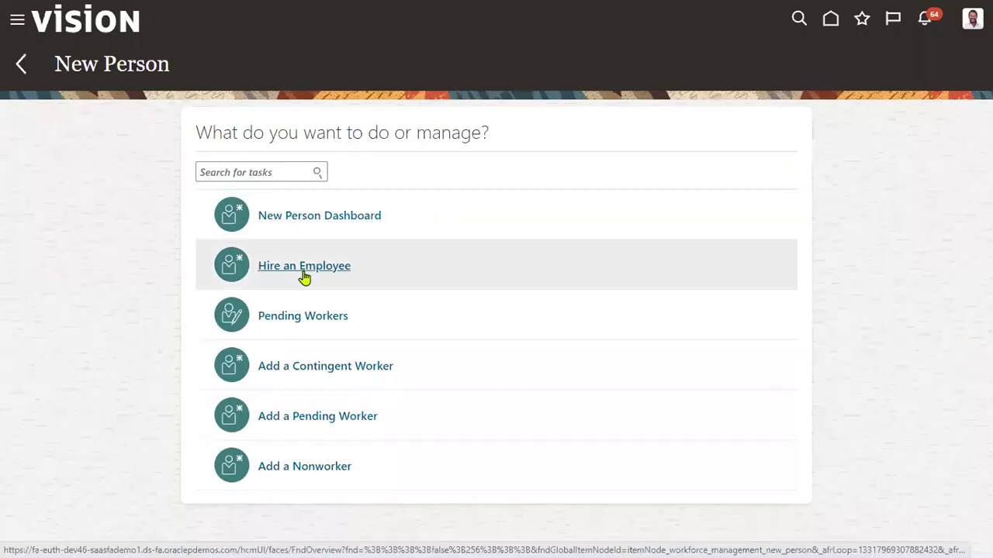
Start Hire an Employee and set the legal employer to US1 Legal Entity
left_click(303, 268)
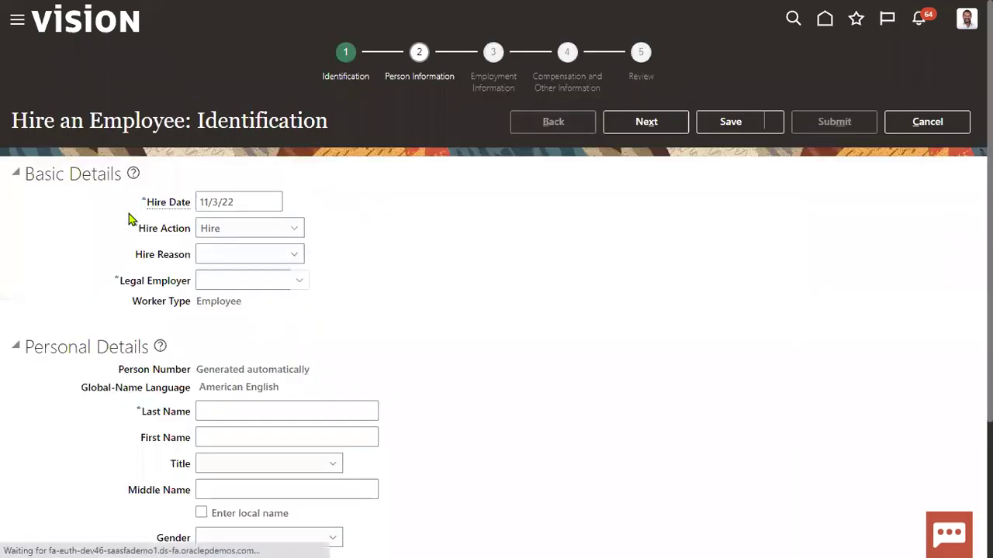
left_click(245, 279)
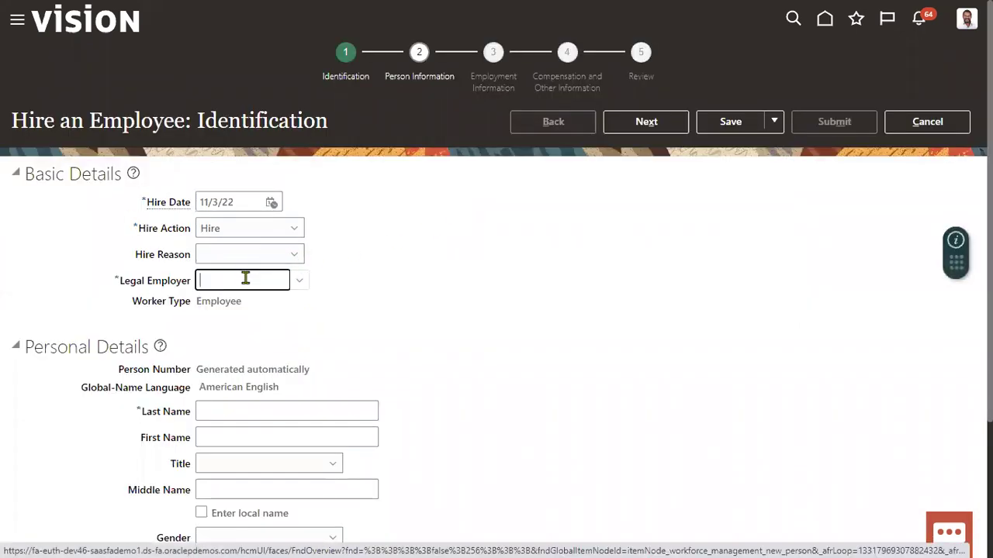
type("US1")
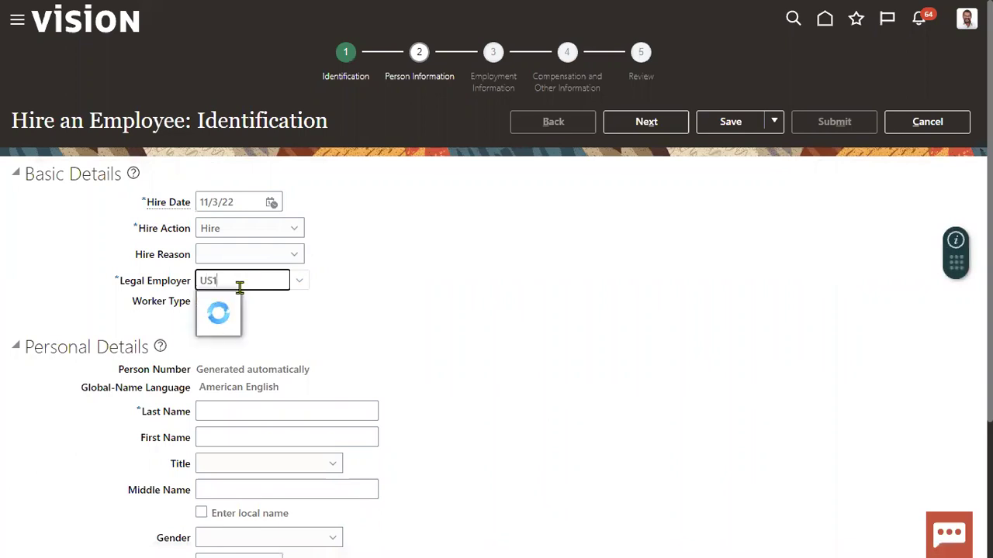
left_click(229, 304)
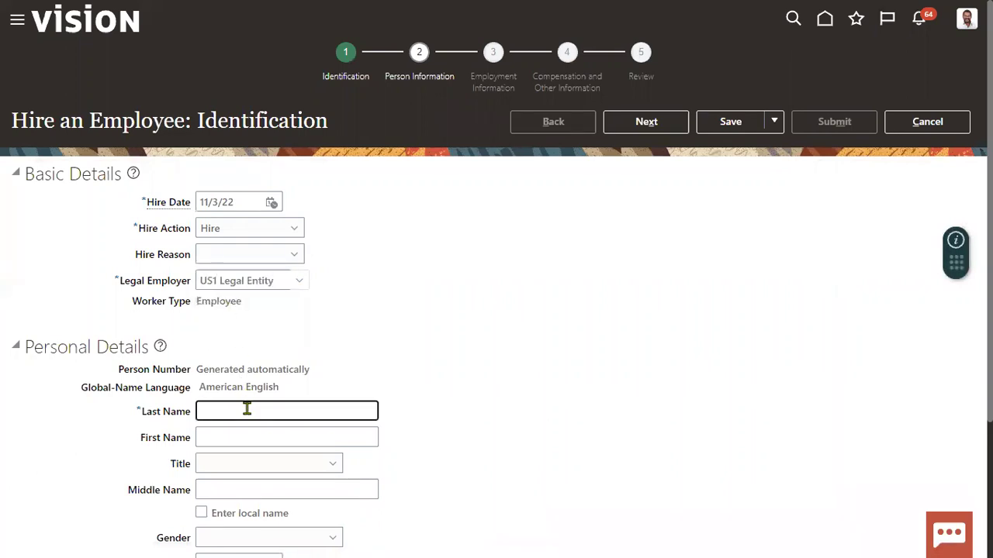
Enter last and first name A1, gender Male, and date of birth 1/1/78
left_click(241, 427)
type("A1")
key("Tab")
type("A1")
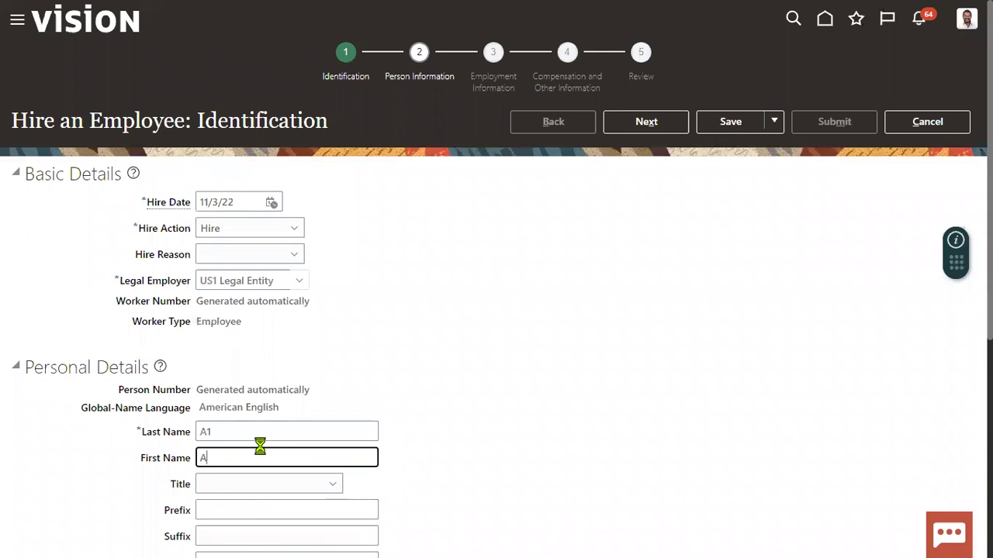
scroll(403, 465, "down", 5)
left_click(288, 363)
left_click(237, 419)
left_click(224, 382)
type("1/1/")
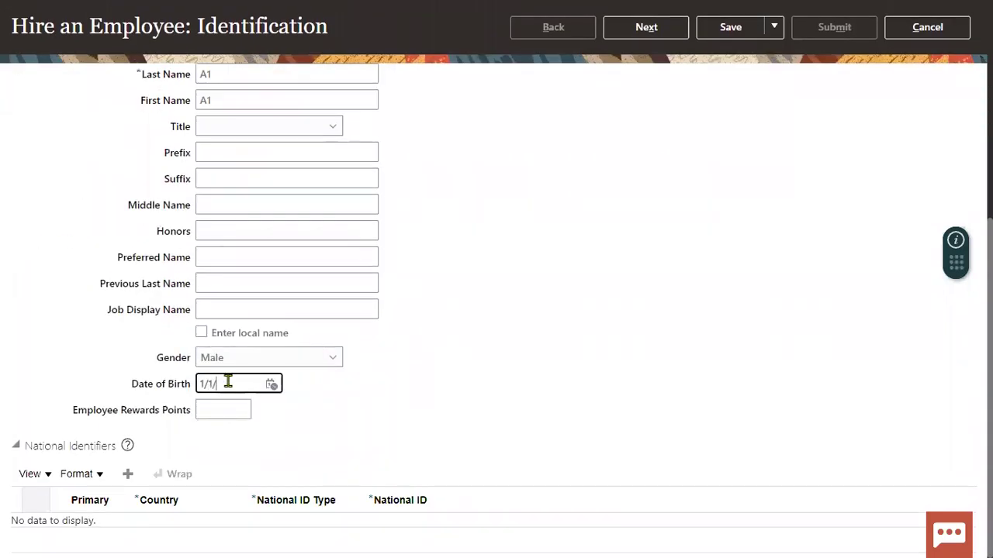
type("45")
double_click(222, 381)
type("78")
Add a Social Security Number national identifier and continue to Person Information
left_click(128, 474)
left_click(293, 530)
left_click(277, 481)
left_click(471, 526)
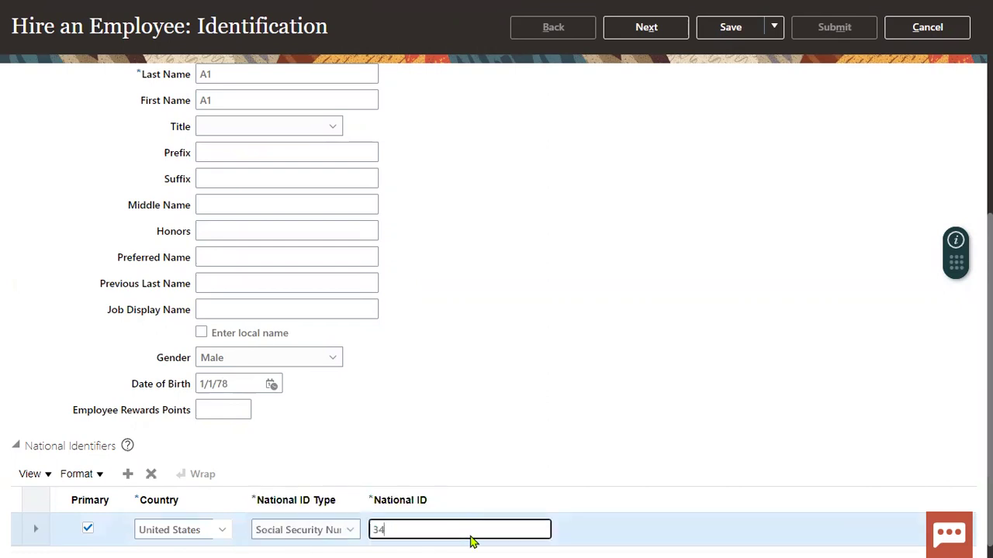
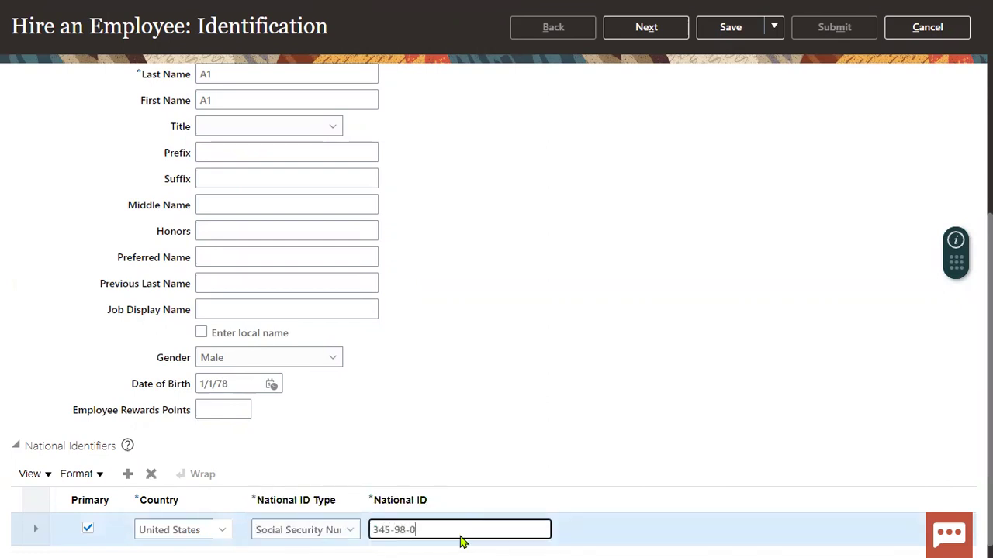
left_click(672, 31)
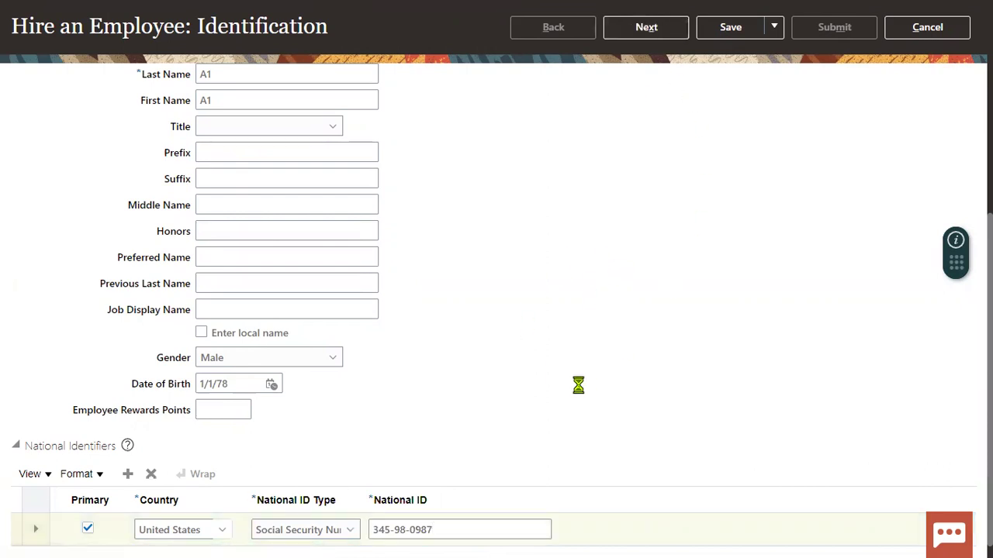
left_click(263, 340)
Enter home address line TEST with ZIP code 12208 so Albany, NY fills in
type("TEST")
key("Tab")
key("Tab")
key("Tab")
type("122")
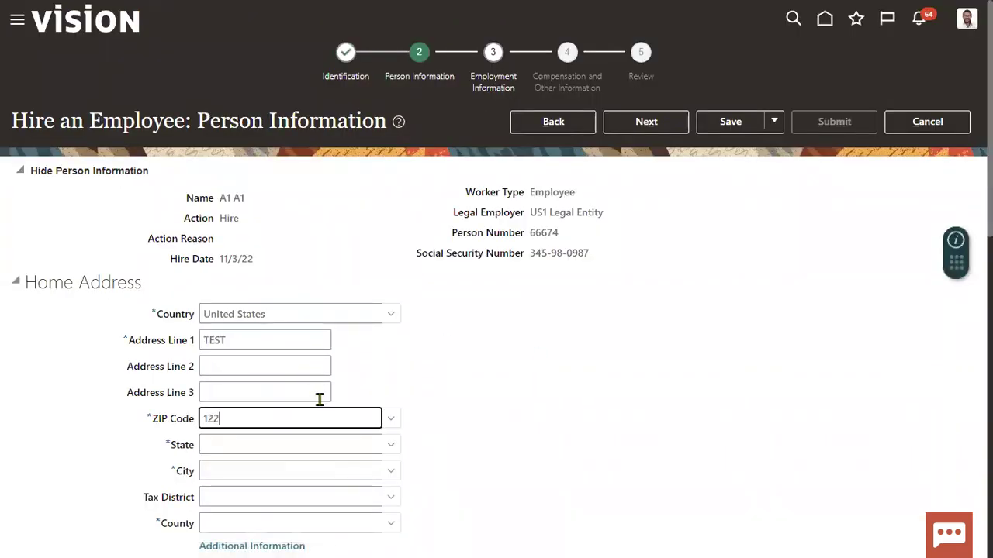
type("08")
Review the Legislative Information fields, including Highest Education Level, and advance to Employment Information
scroll(547, 395, "down", 6)
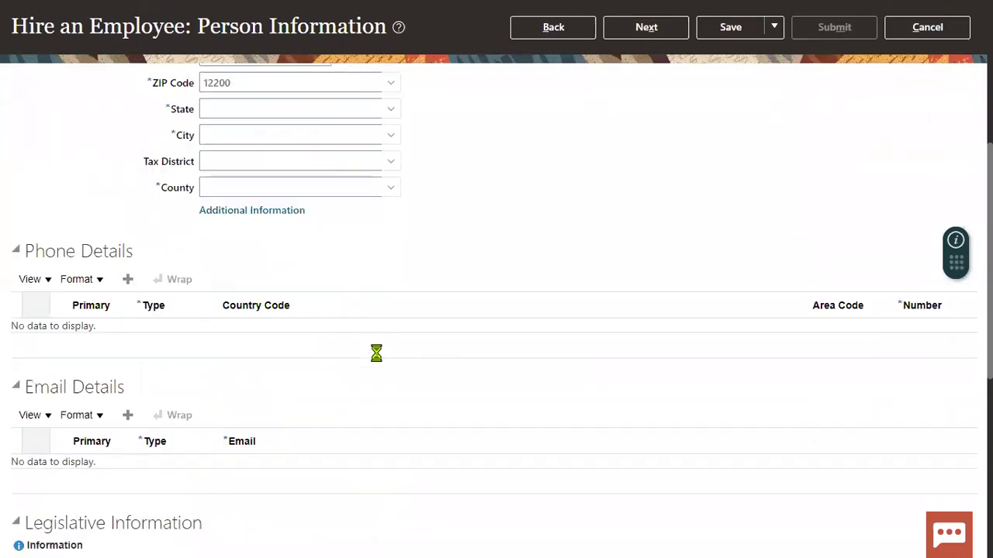
scroll(109, 286, "down", 3)
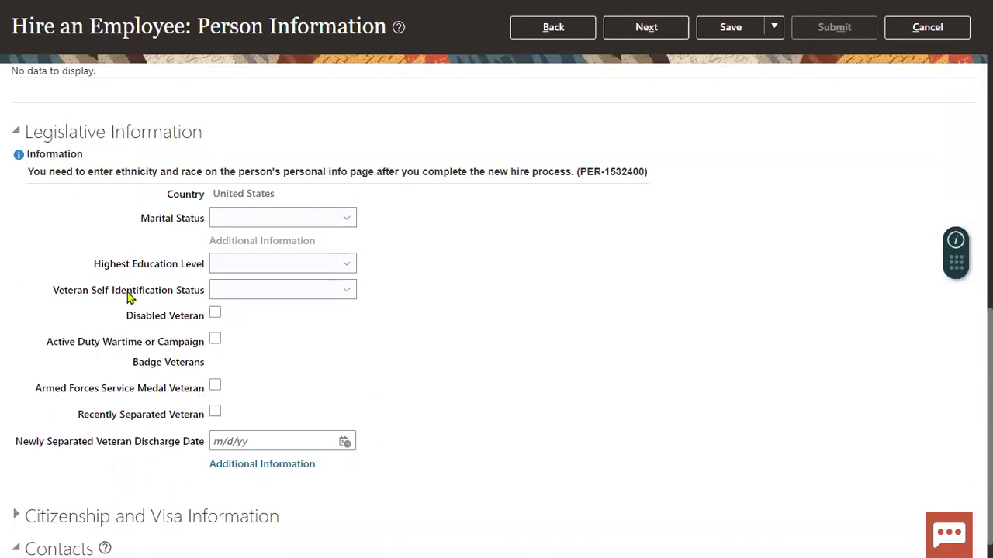
left_click_drag(96, 265, 208, 268)
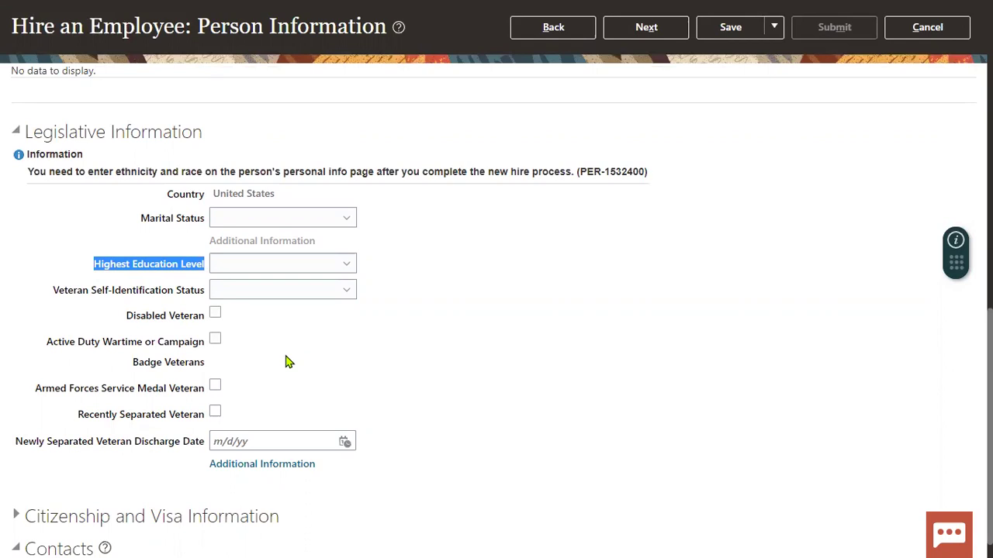
scroll(495, 251, "up", 15)
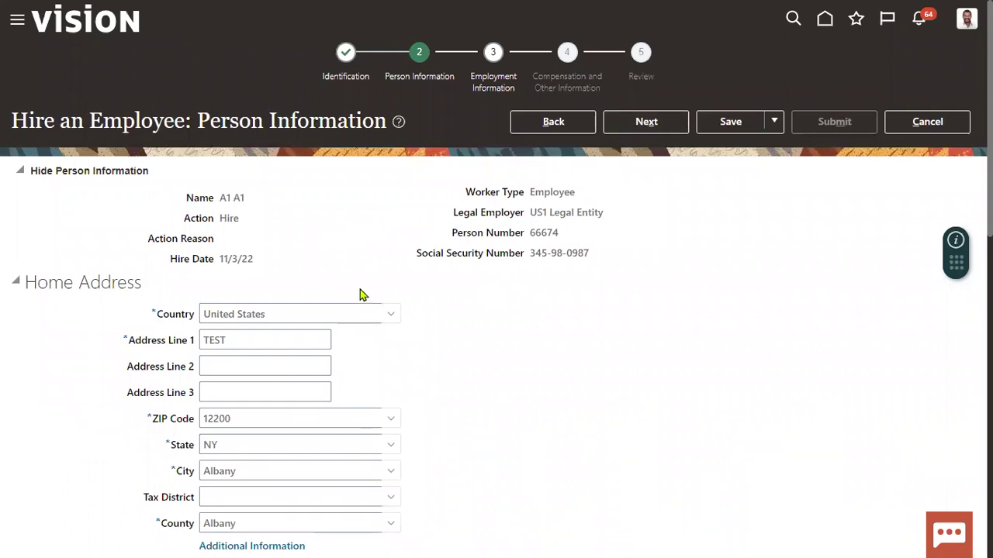
left_click(634, 126)
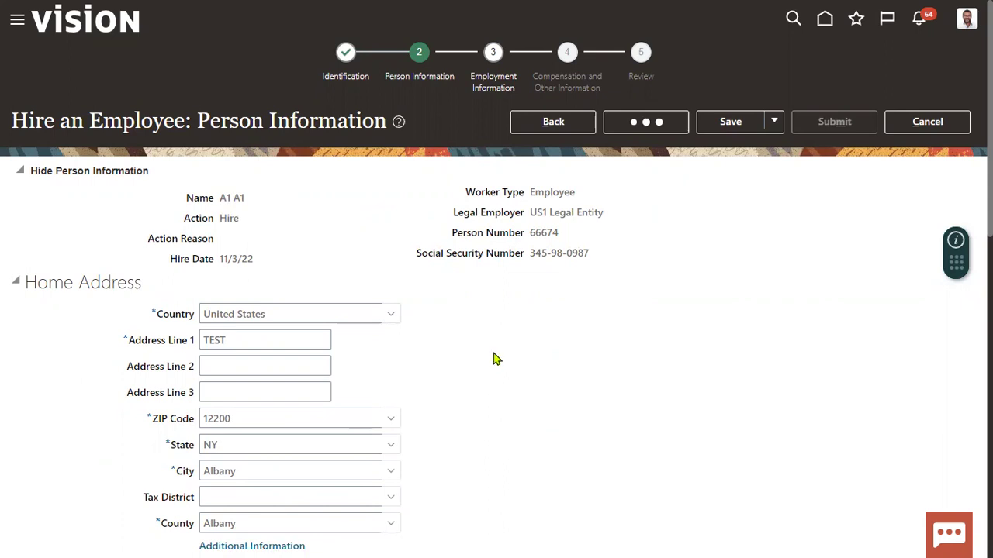
scroll(284, 366, "down", 5)
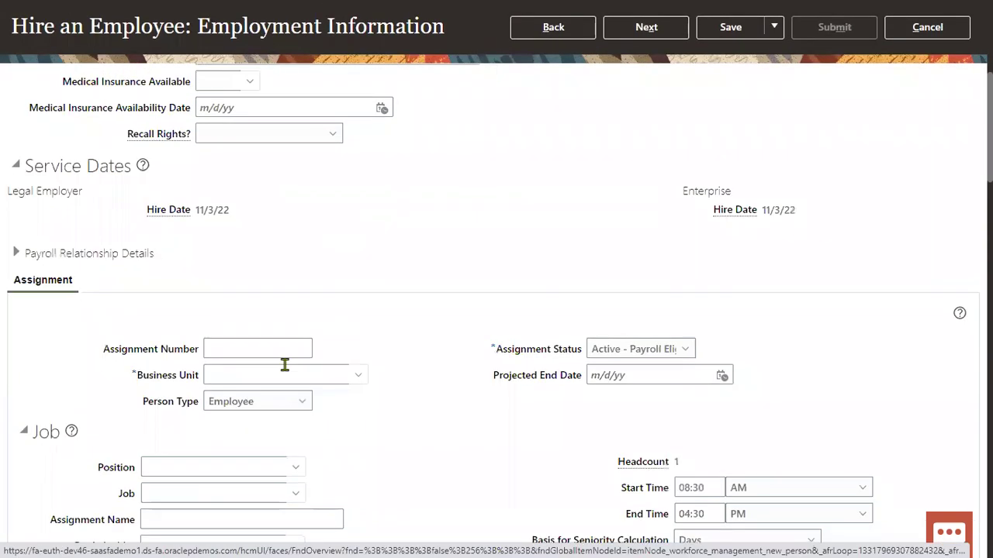
Set the business unit to US1 Business Unit, correcting the mistyped entry
left_click(285, 371)
type("USW1")
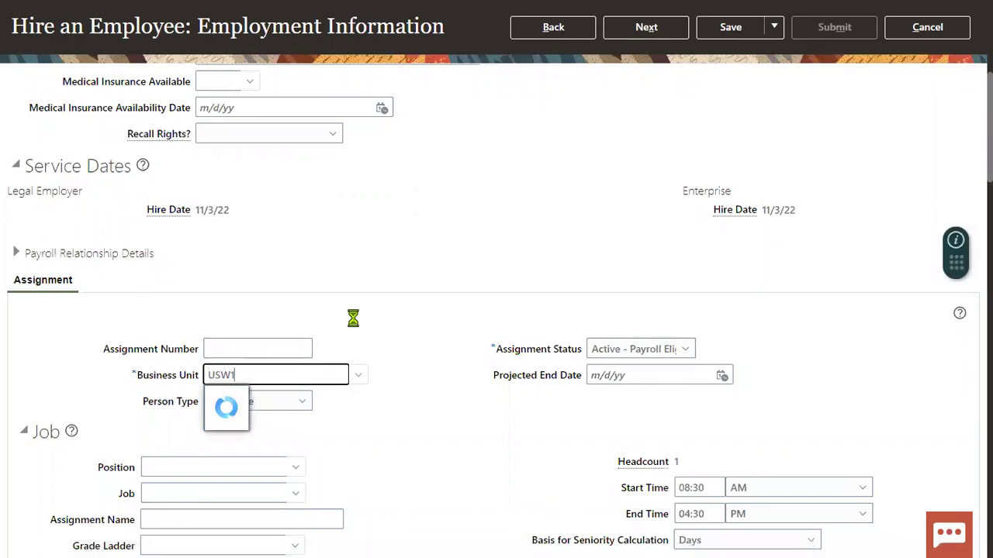
key("ctrl+a")
type("Y")
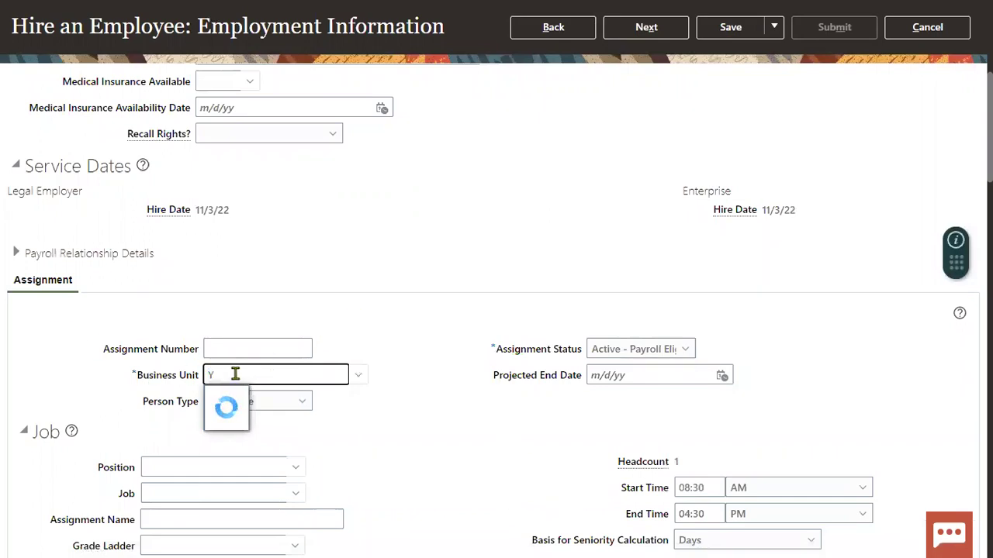
type("S1")
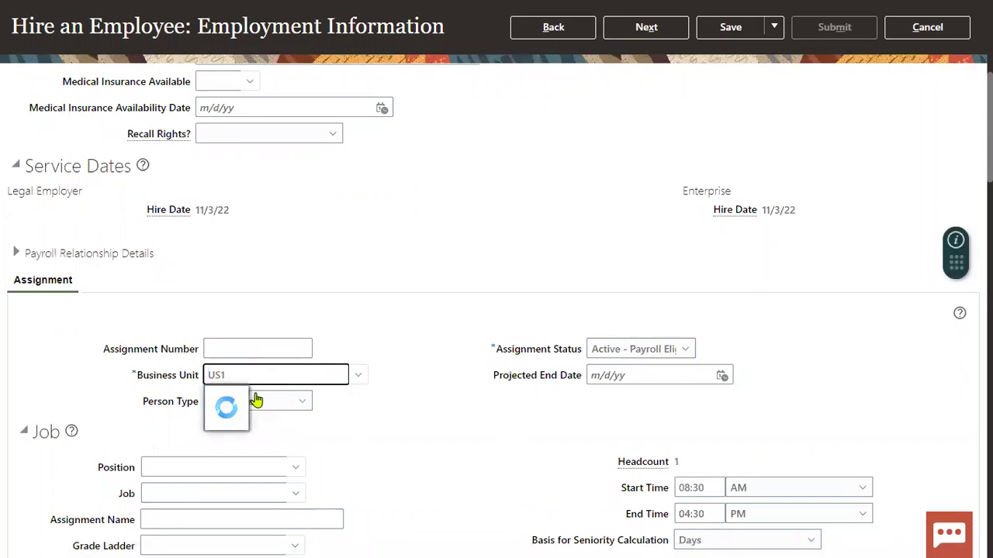
Assign job Human Resources Business Partner and location Redwood City, then move past Compensation
scroll(217, 461, "down", 1)
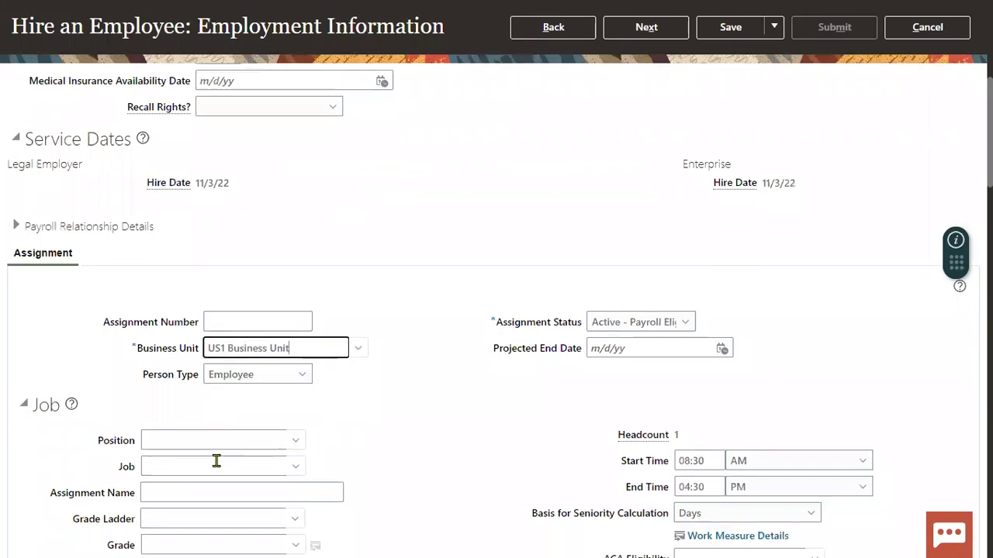
scroll(217, 462, "down", 3)
left_click(231, 273)
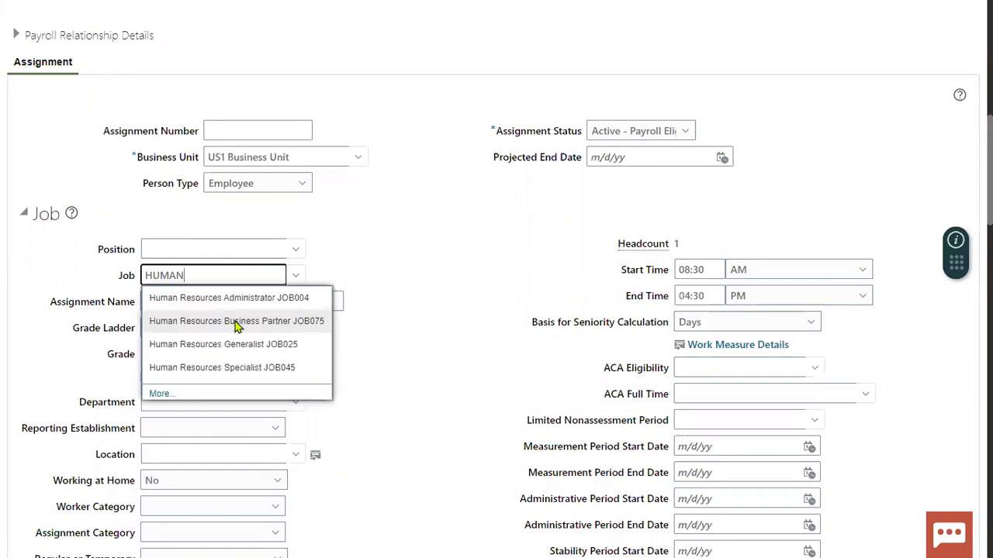
left_click(237, 324)
left_click(211, 456)
type("Red")
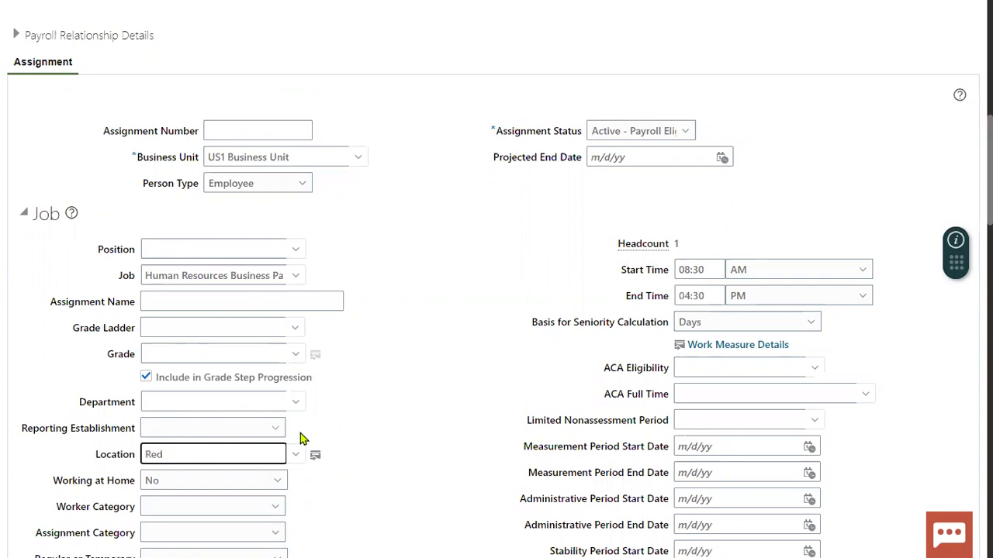
left_click(199, 480)
scroll(620, 271, "up", 10)
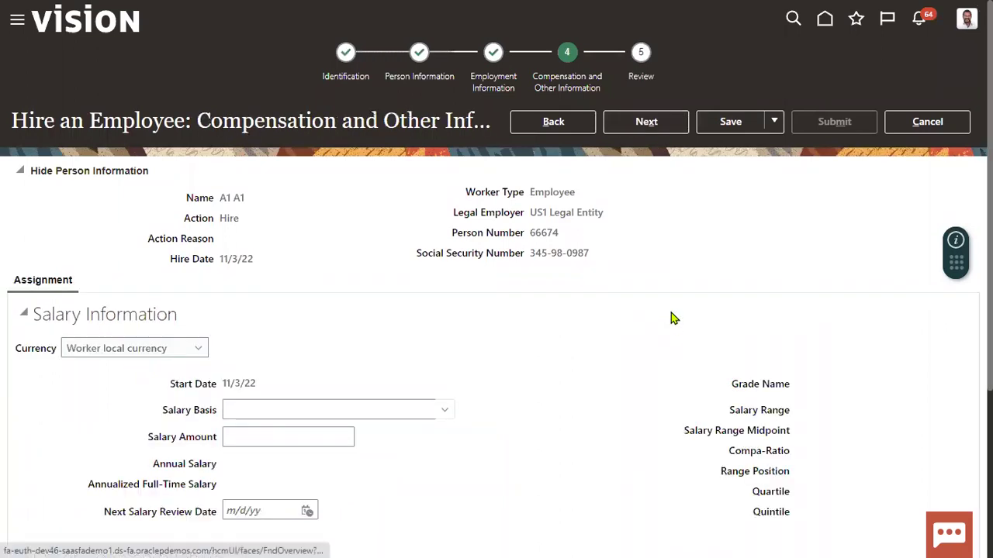
left_click(648, 128)
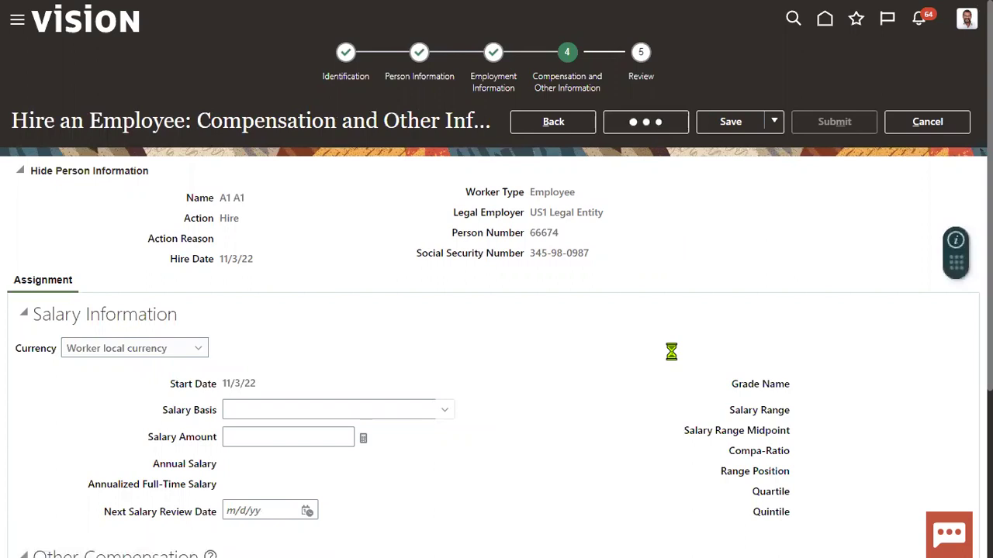
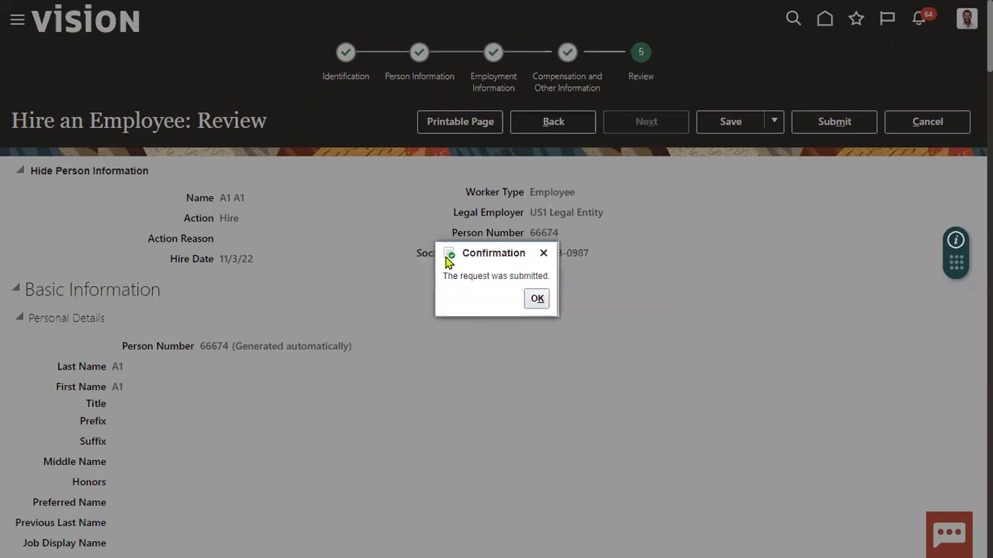
Dismiss the hire confirmation and open the Security Console from the Navigator's Tools
key("Return")
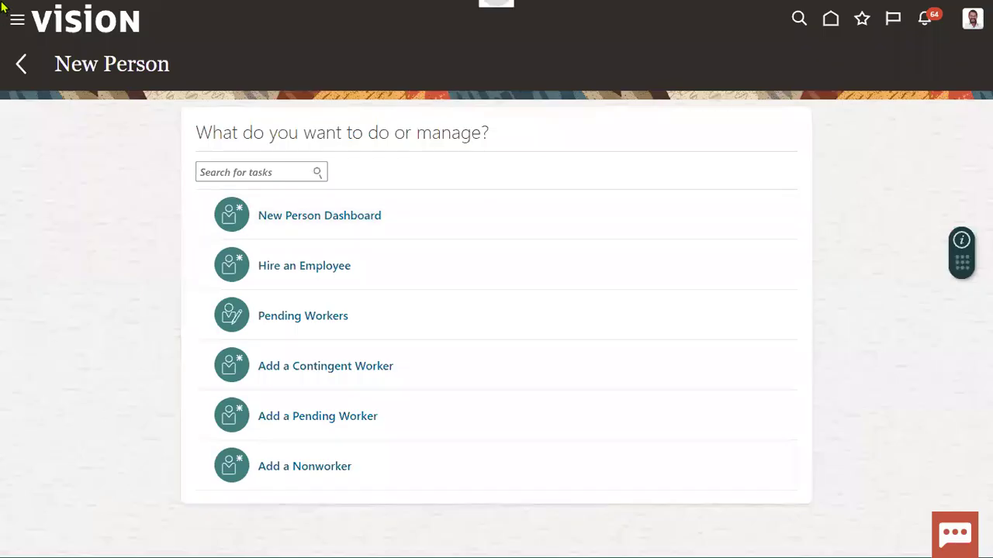
scroll(82, 303, "down", 6)
scroll(138, 266, "up", 4)
scroll(166, 256, "down", 6)
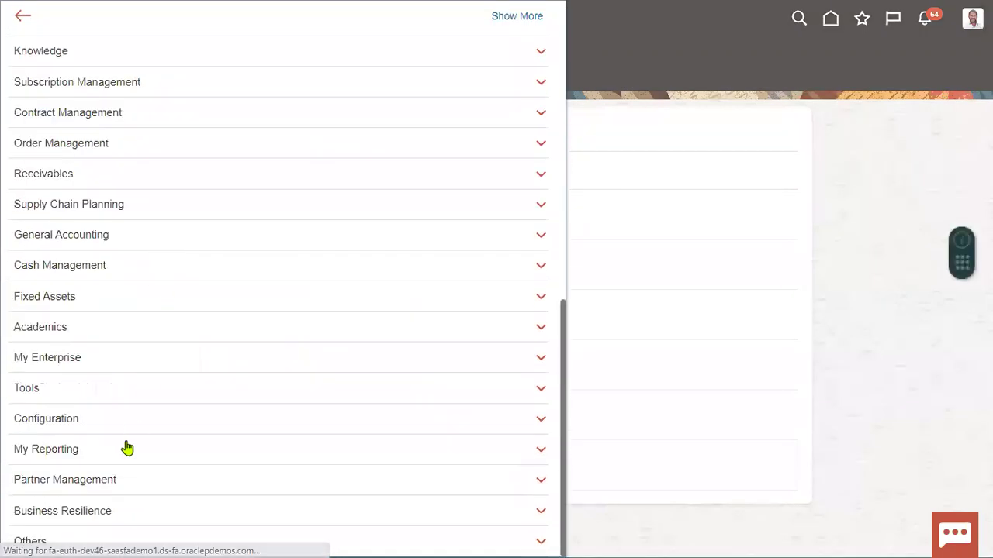
left_click(112, 390)
scroll(166, 398, "down", 3)
scroll(270, 312, "up", 1)
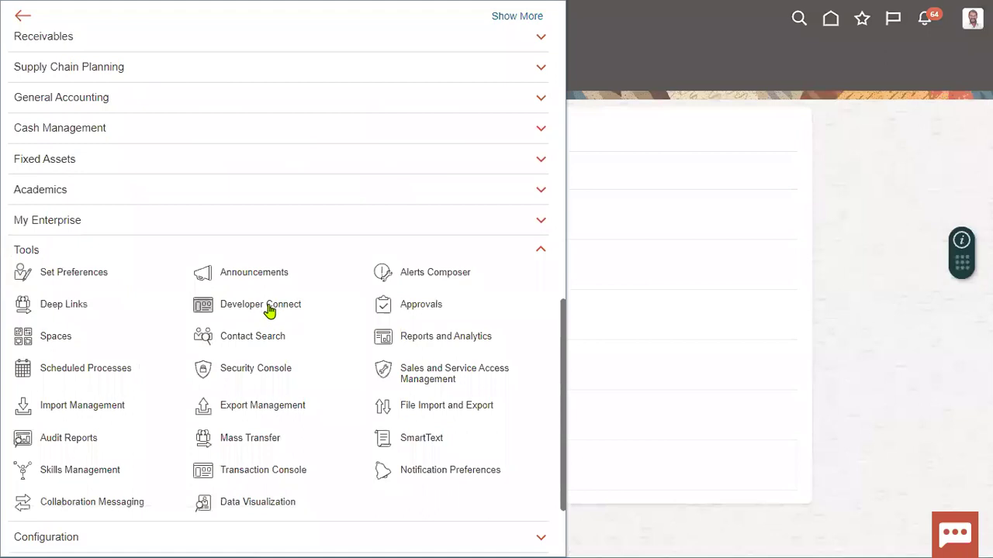
left_click(243, 374)
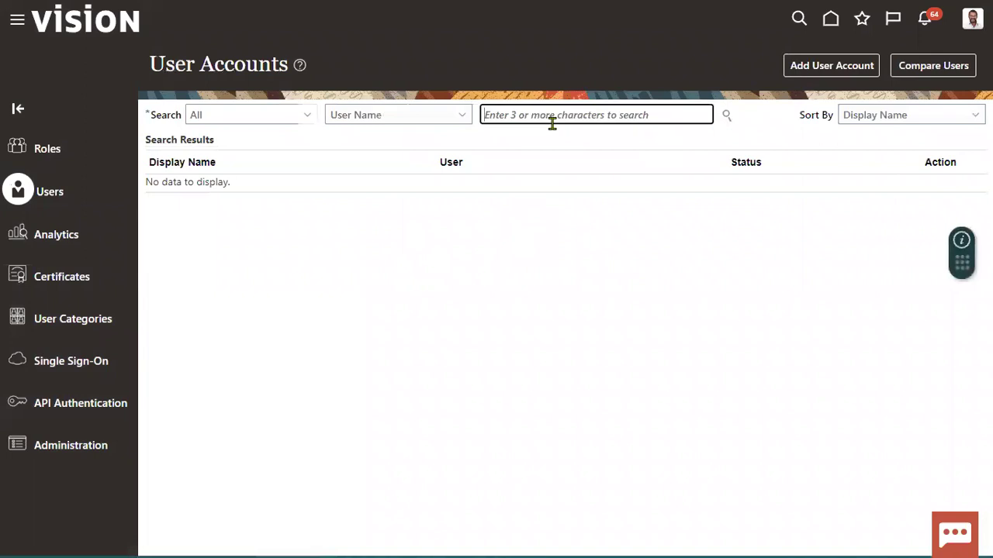
Search user accounts for the new hire's user name, which returns no matching account
type("A1.A1")
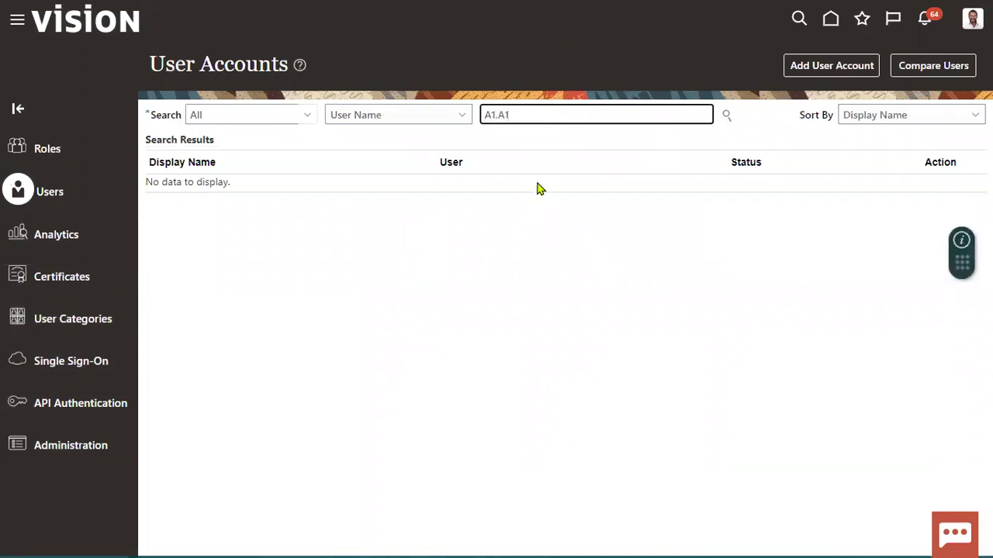
left_click(724, 118)
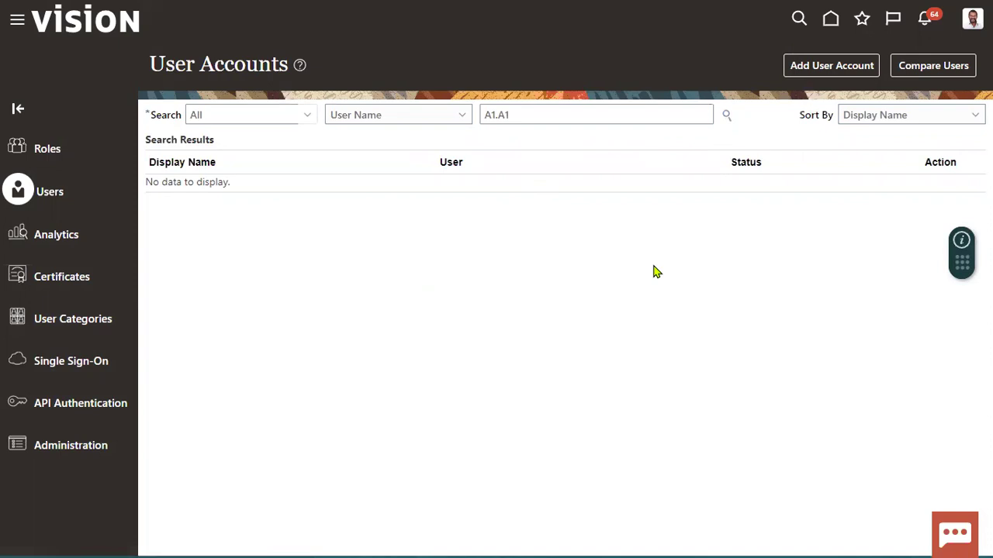
left_click(541, 118)
left_click(726, 117)
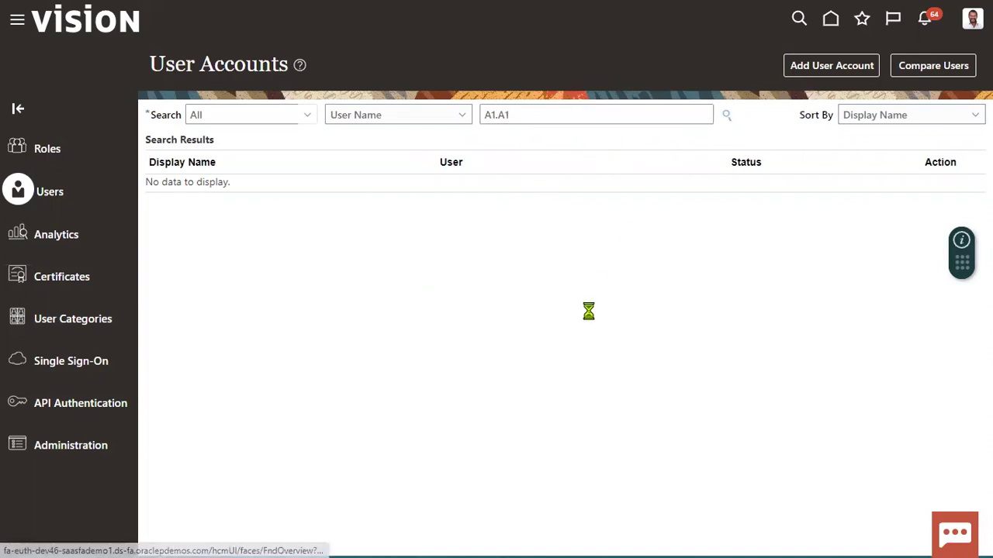
left_click(727, 118)
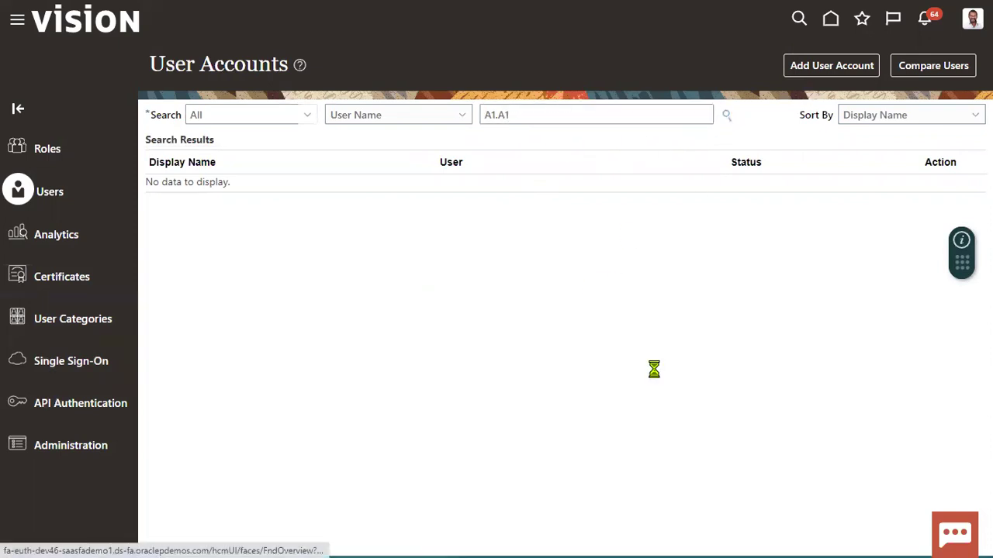
triple_click(554, 113)
type("A1")
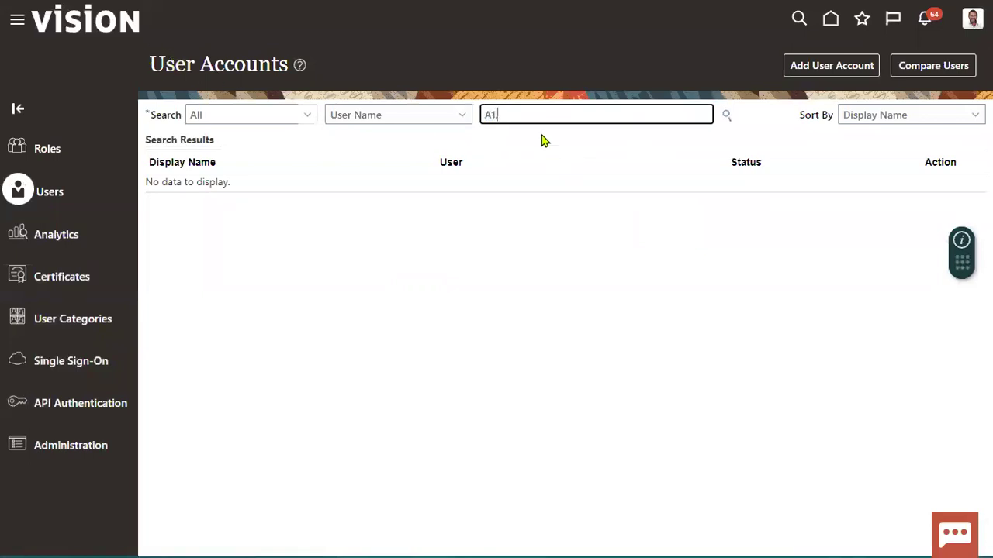
type(".")
In Setup and Maintenance, search the setup tasks for 'ENTERPRISE'
left_click(966, 34)
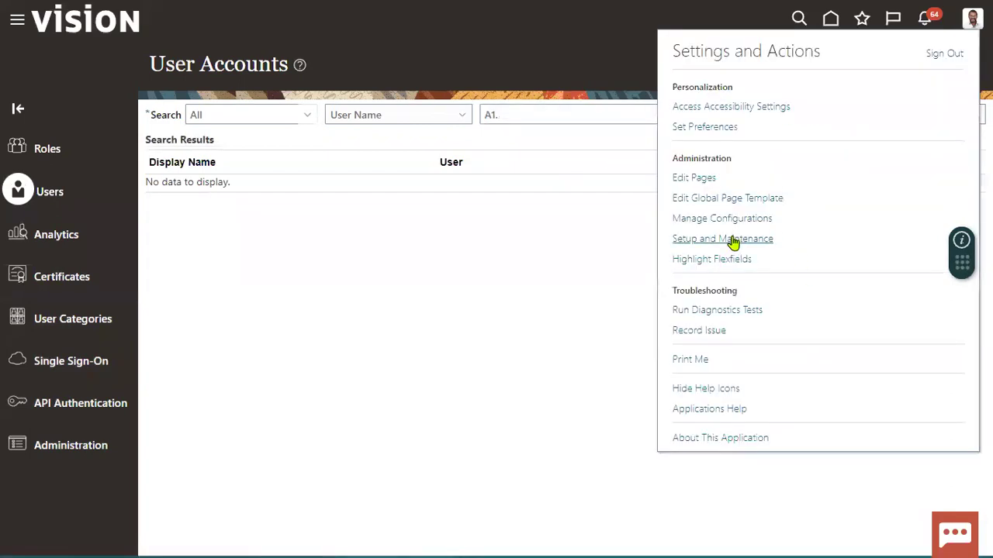
left_click(732, 241)
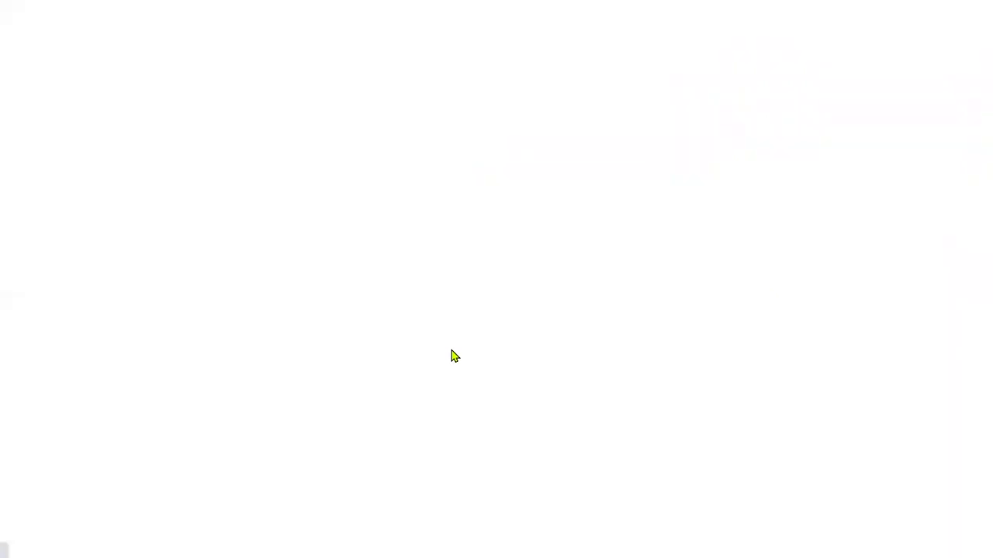
left_click(478, 105)
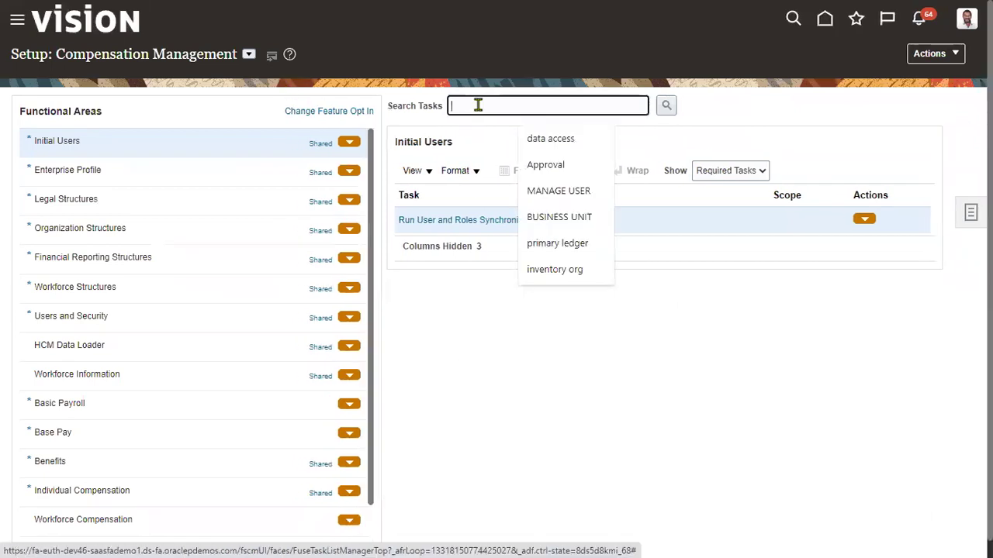
type("ENTERPRISE")
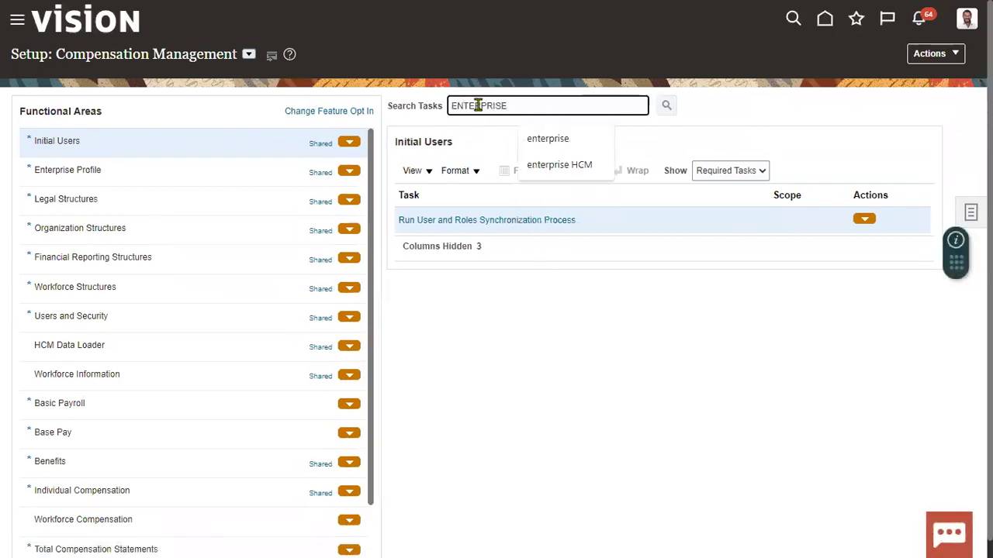
left_click(589, 165)
left_click(665, 106)
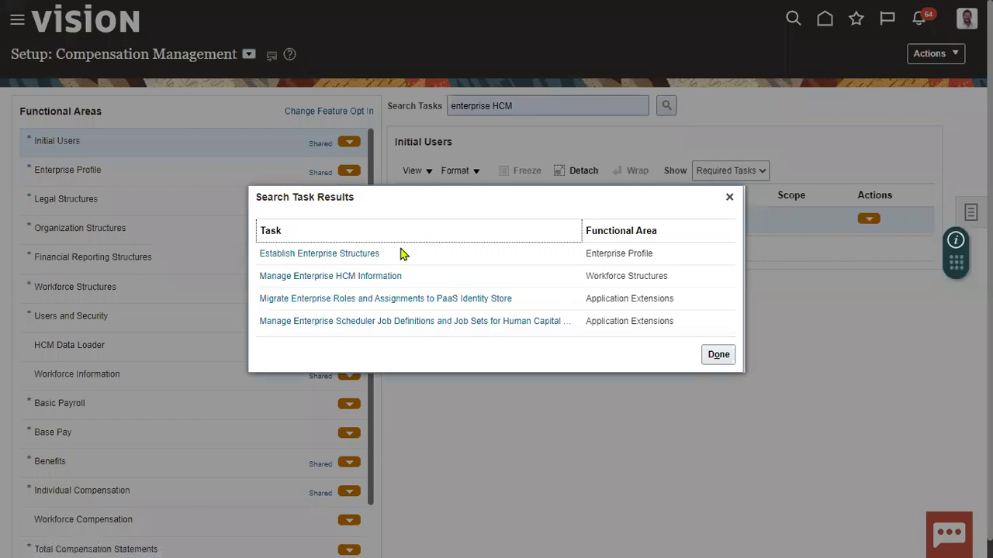
Review Kanpara Inc.'s enterprise HCM information, noting User Account Creation is None, then close it
left_click(327, 277)
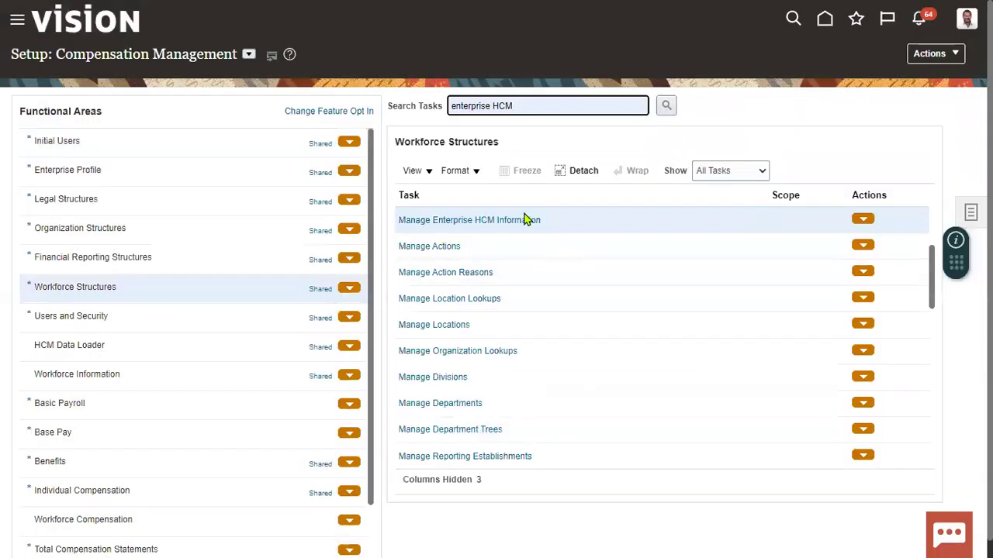
left_click(523, 219)
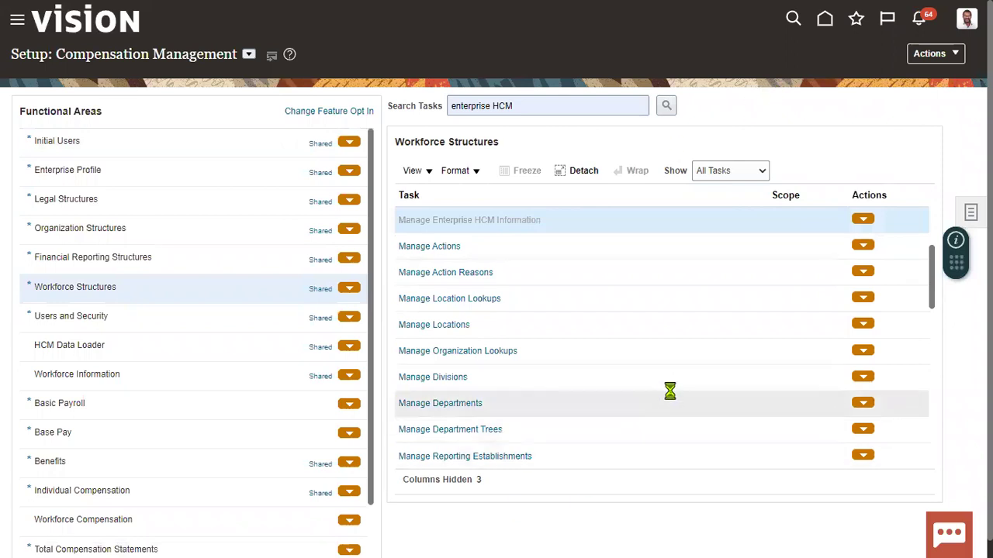
scroll(435, 394, "down", 8)
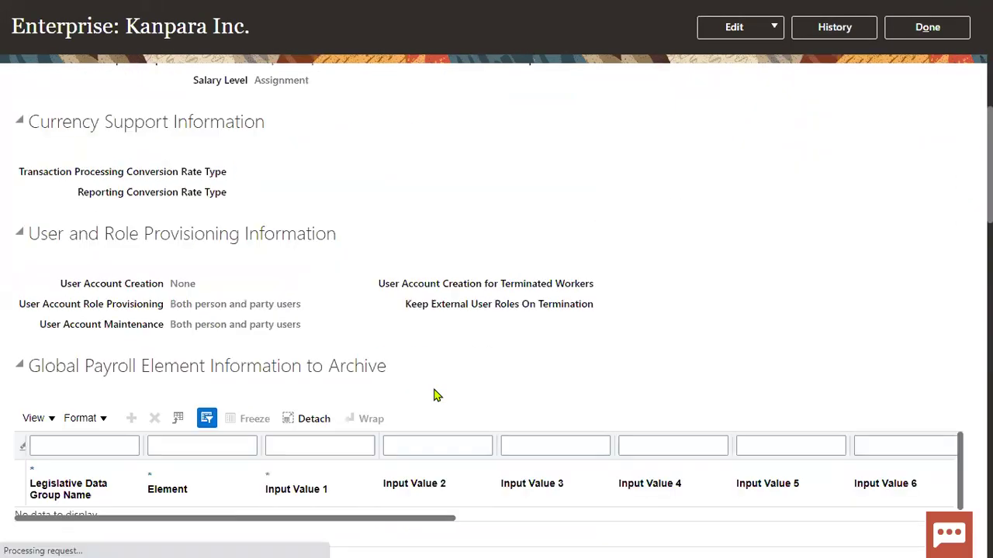
scroll(136, 371, "up", 2)
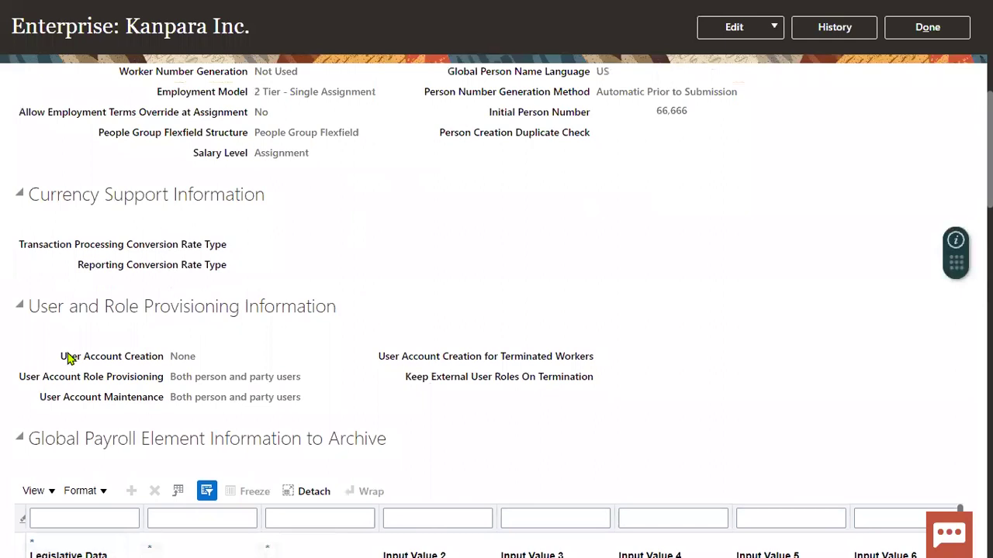
left_click_drag(90, 361, 198, 358)
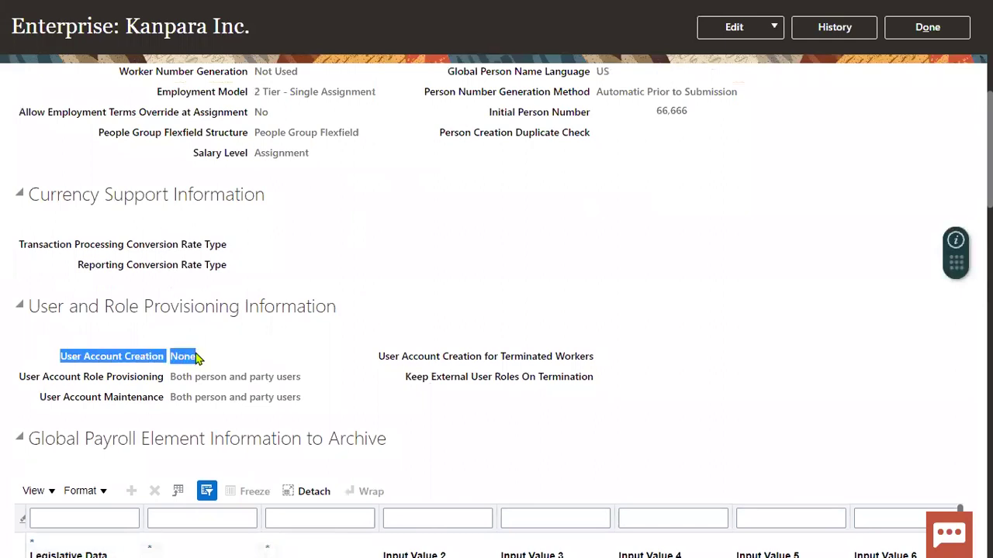
left_click(213, 376)
scroll(602, 270, "up", 10)
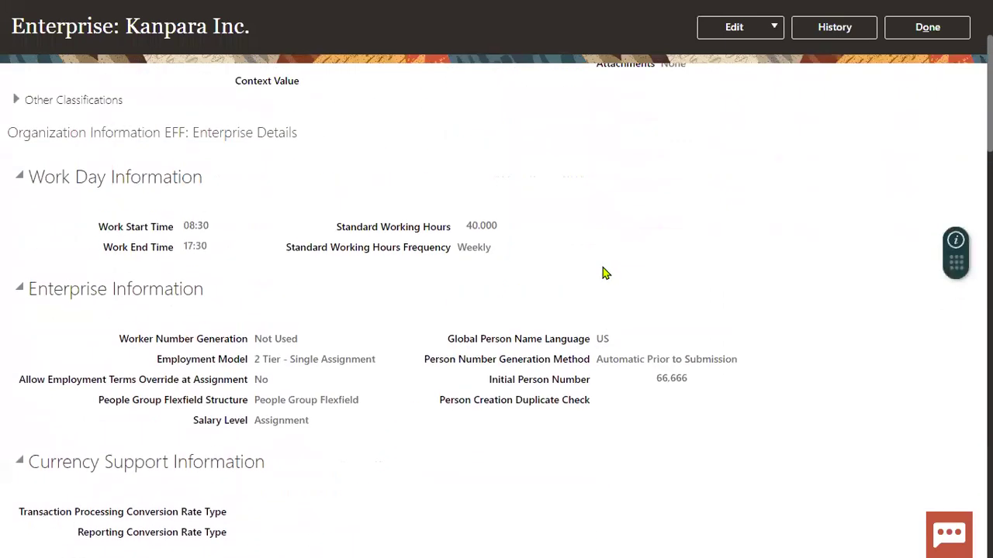
left_click(934, 64)
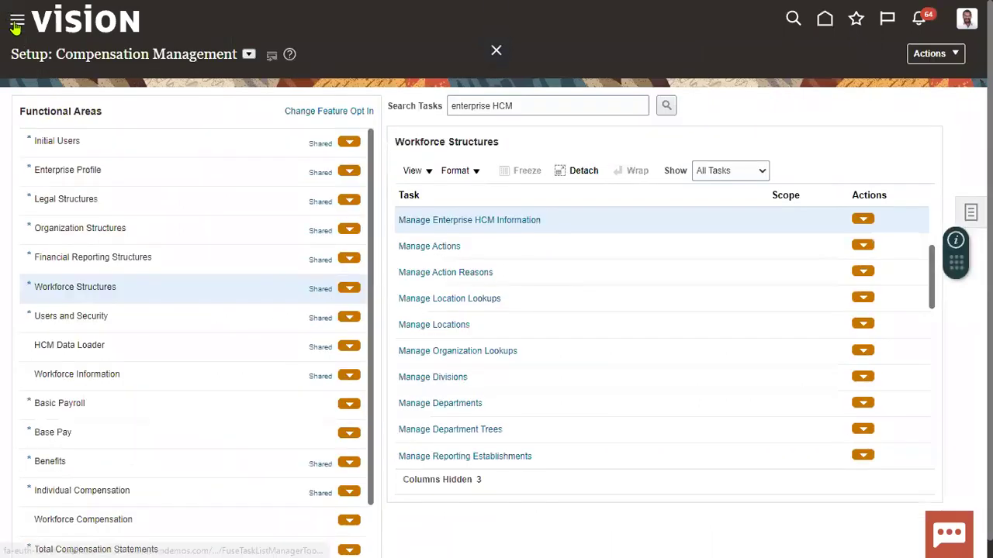
scroll(311, 383, "down", 5)
scroll(310, 386, "down", 6)
left_click(276, 268)
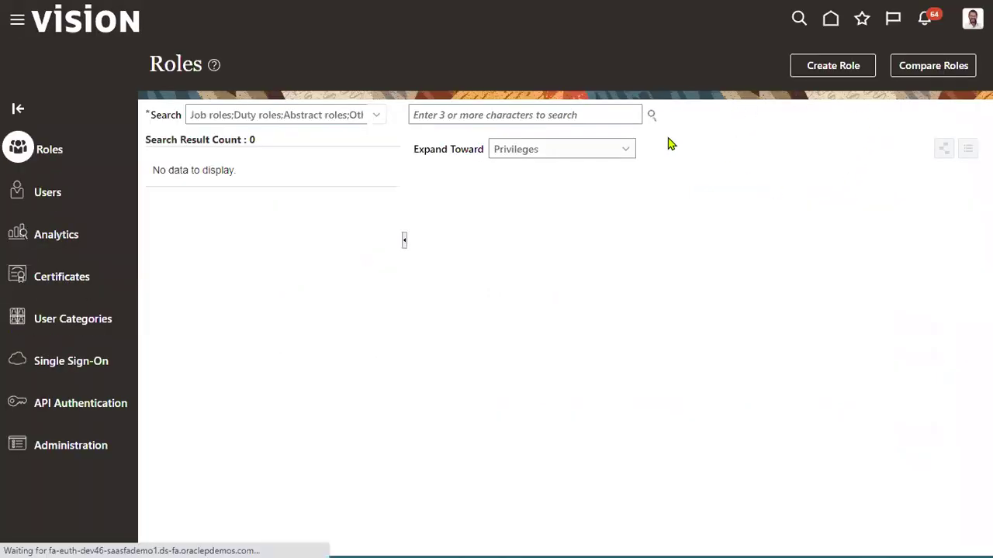
Start a new user account with Associated Person Type set to Worker
left_click(44, 192)
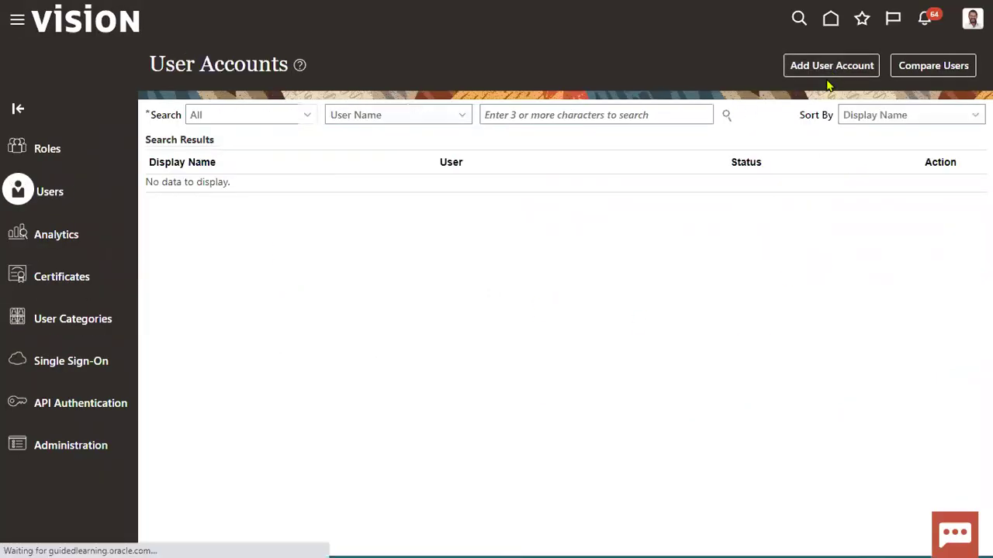
left_click(836, 71)
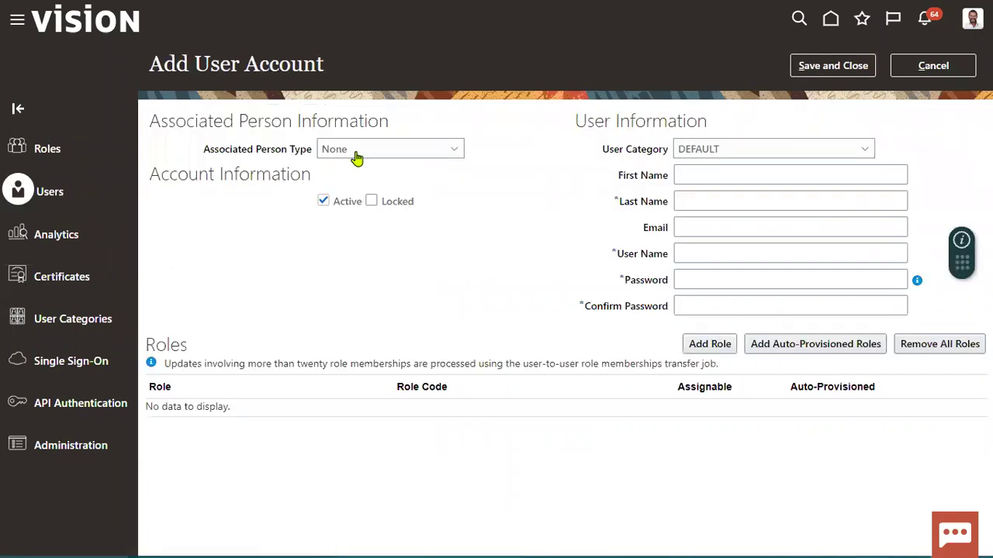
left_click(354, 152)
left_click(346, 191)
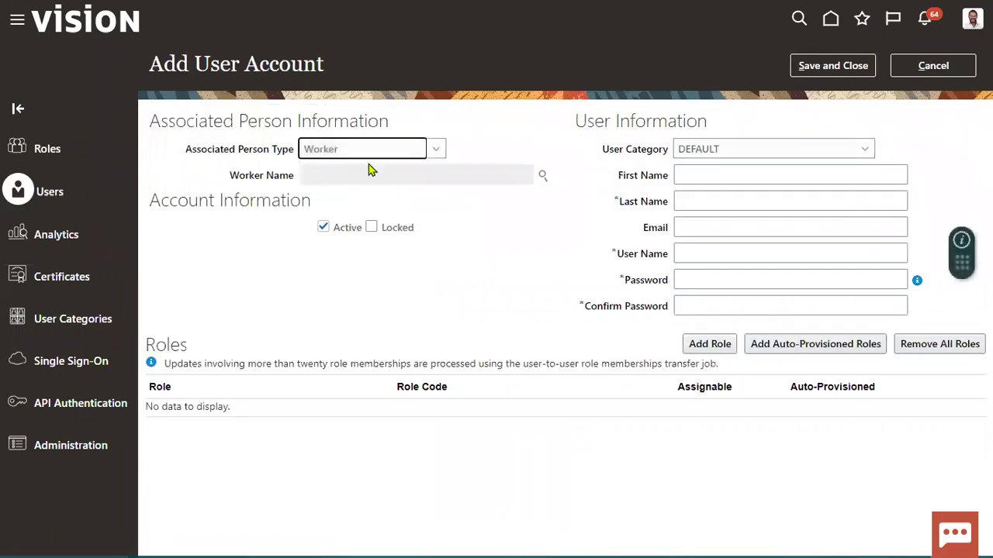
Search Worker Name for the new hire, find no workers, and cancel the search
left_click(543, 178)
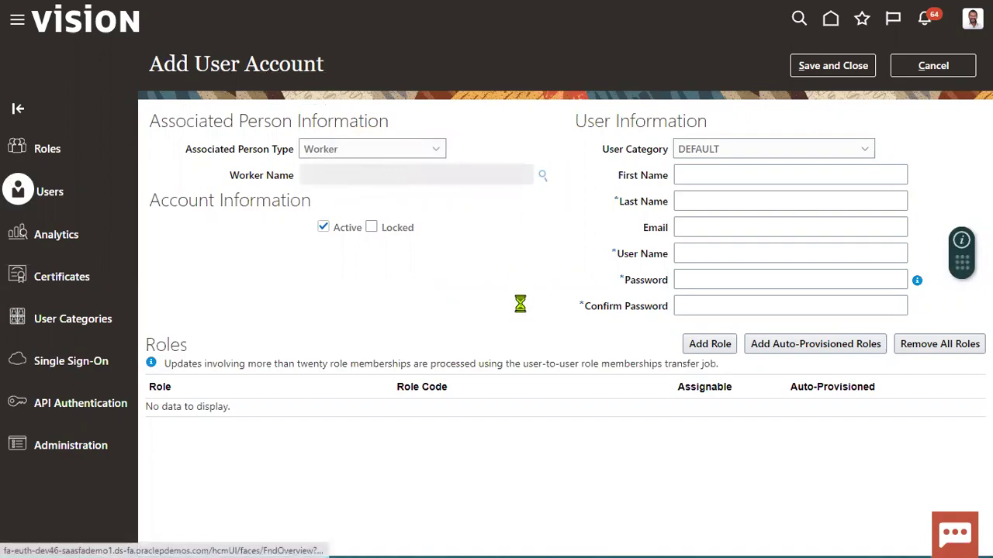
type("A1.A1")
left_click(574, 180)
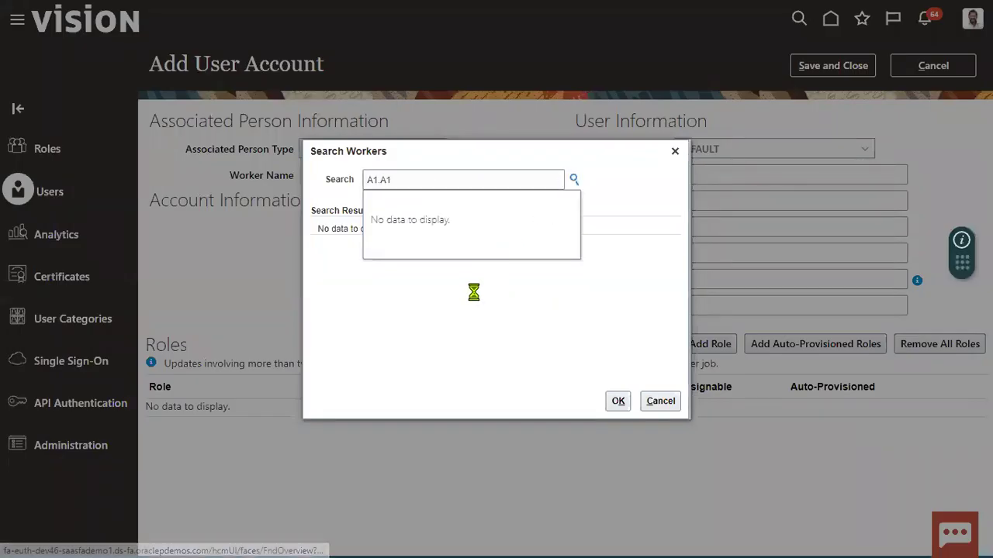
left_click(517, 181)
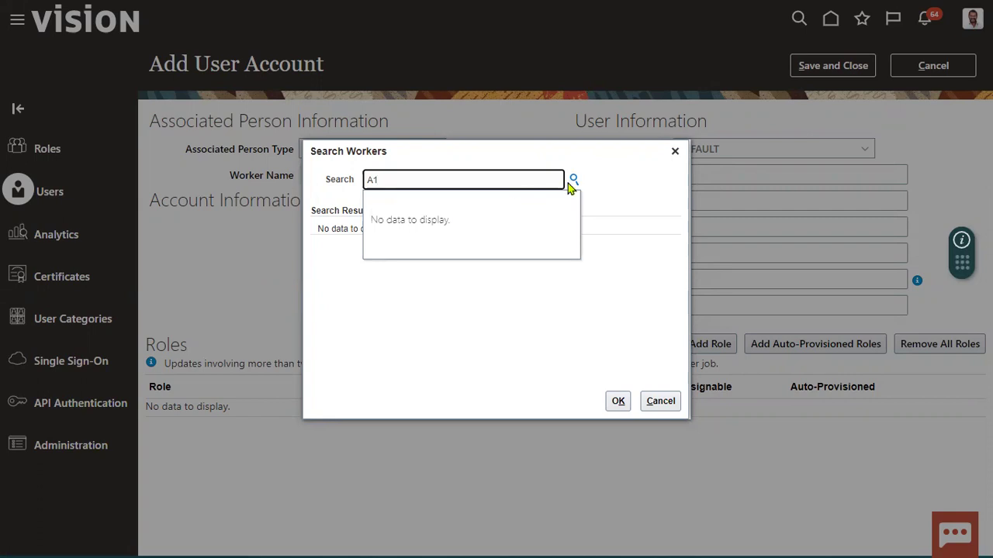
left_click(574, 180)
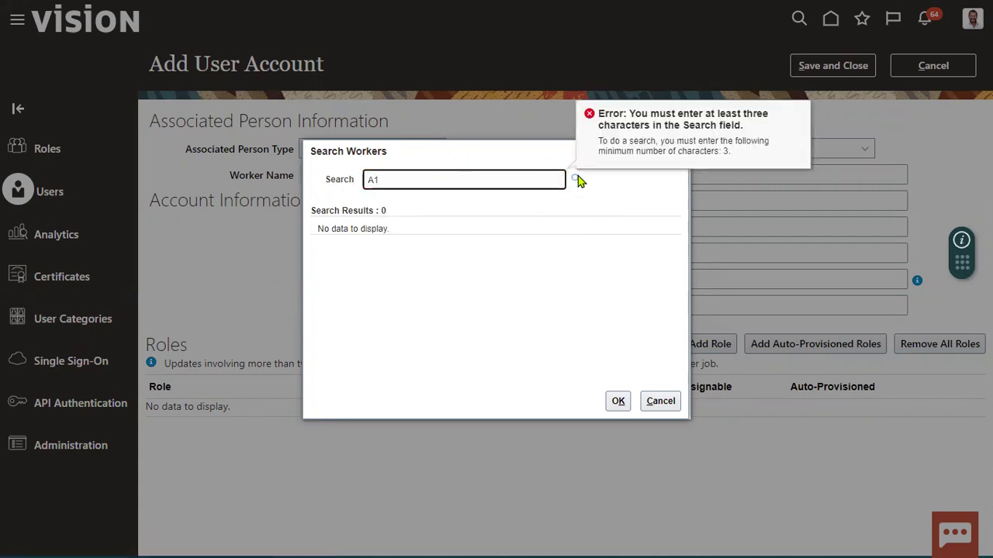
left_click(659, 401)
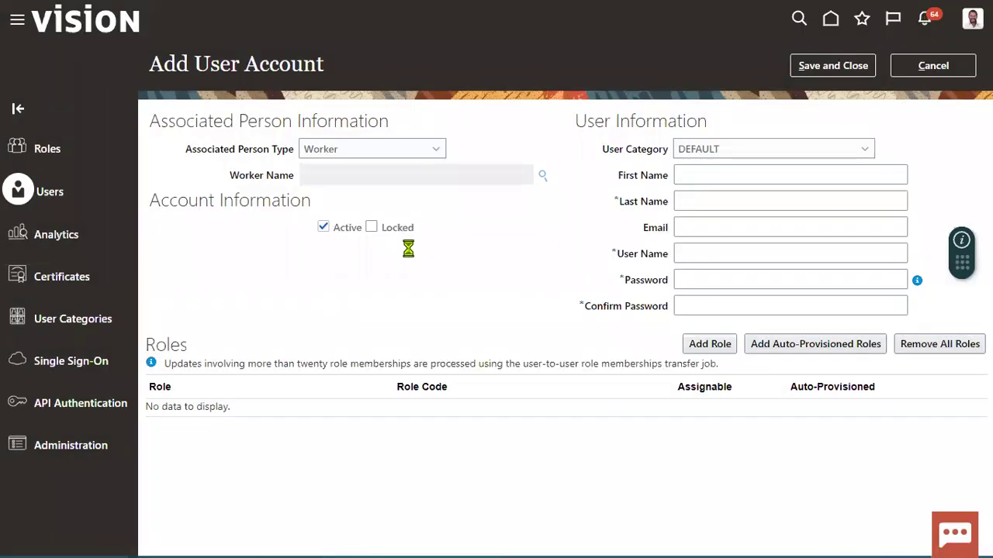
left_click(926, 23)
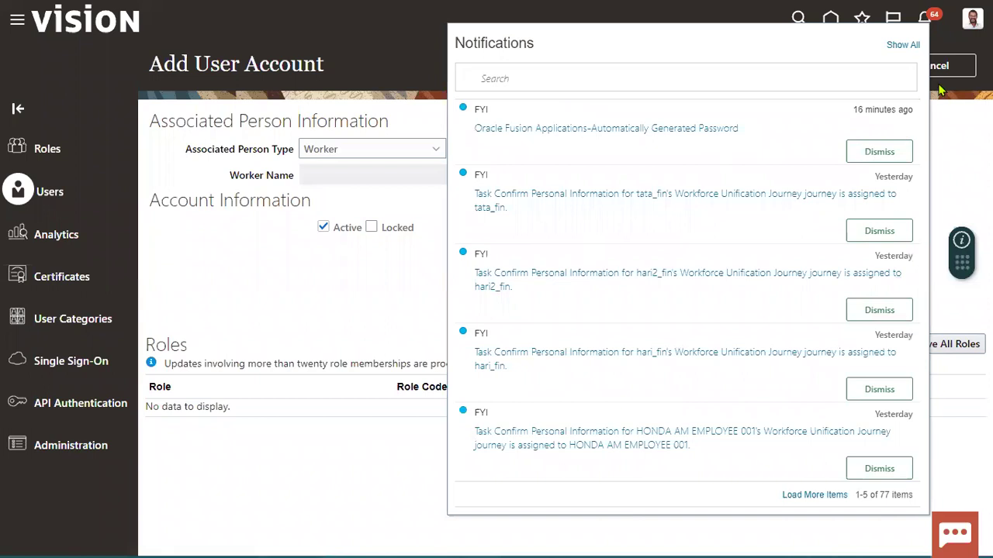
Show all notifications and filter to the Created by Me tab
left_click(907, 45)
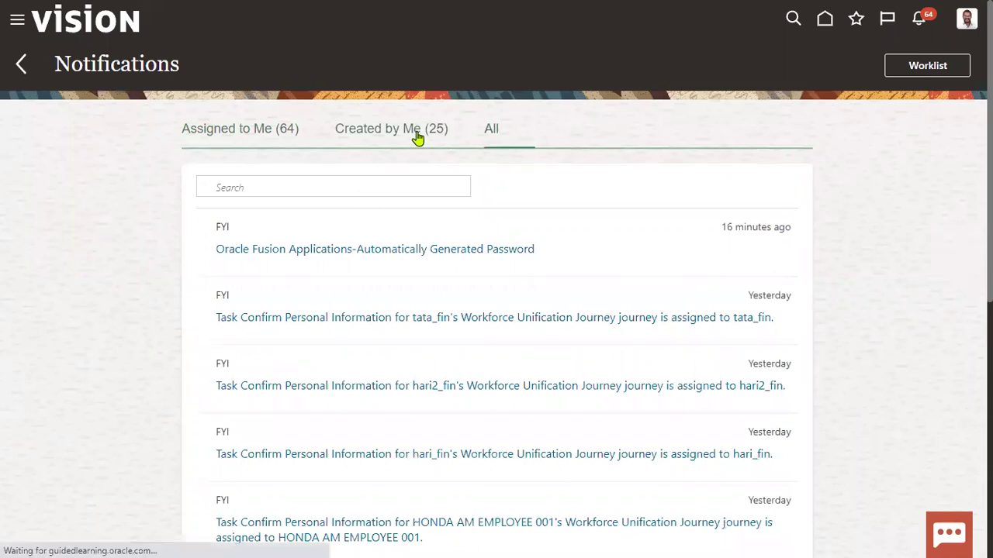
left_click(417, 137)
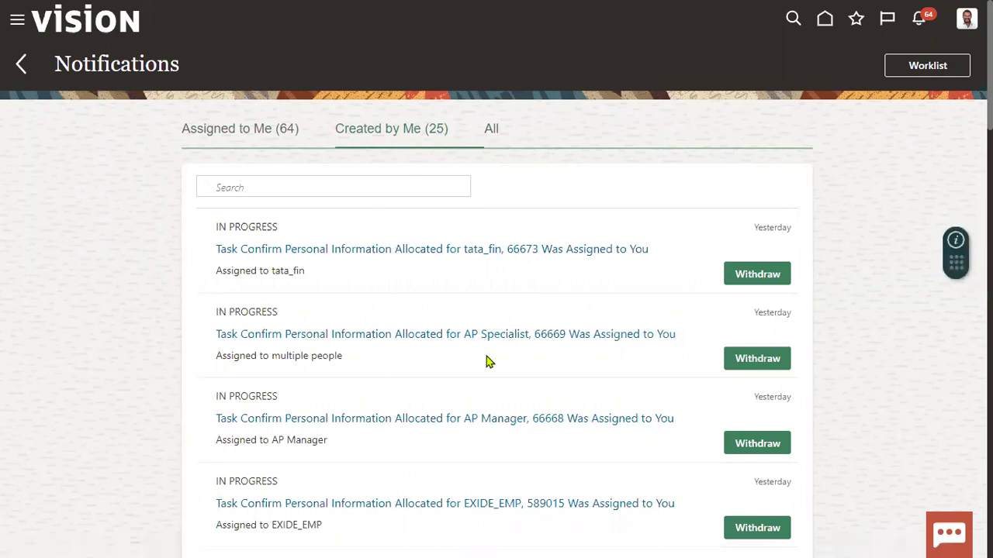
left_click(17, 24)
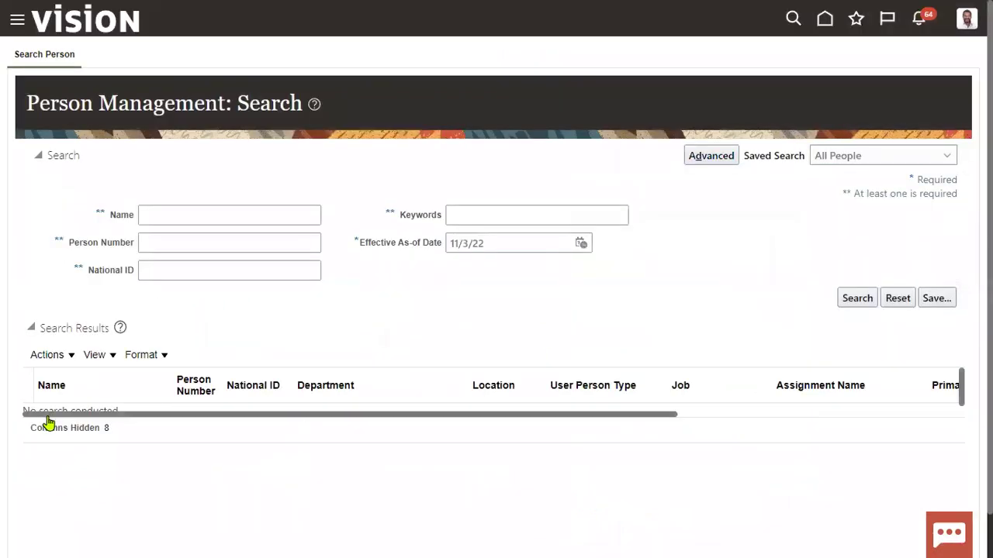
Enter the new hire's name in the Person Management search
type("A1.A")
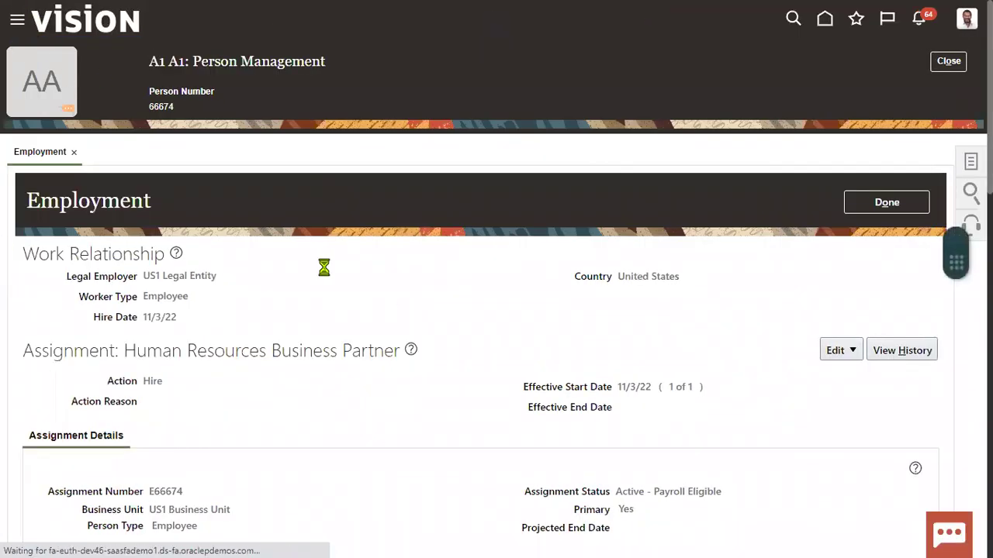
Check the Account Management page, which reports the new hire has no user account
scroll(277, 376, "down", 15)
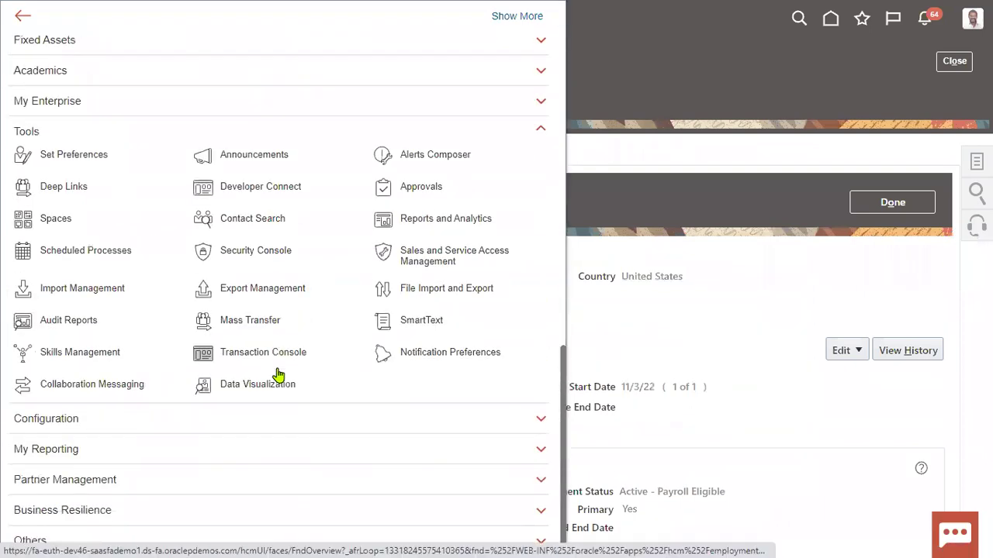
left_click(713, 262)
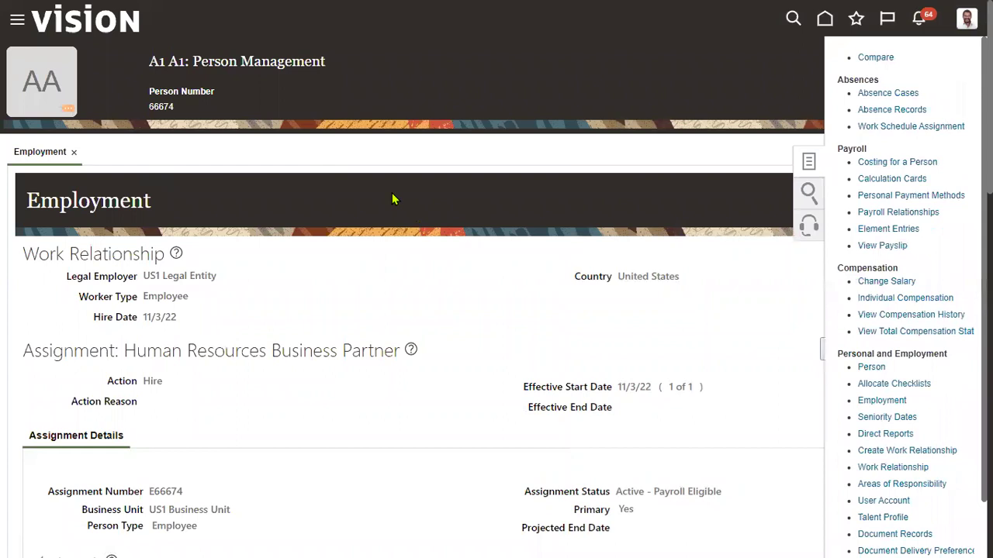
scroll(917, 463, "down", 1)
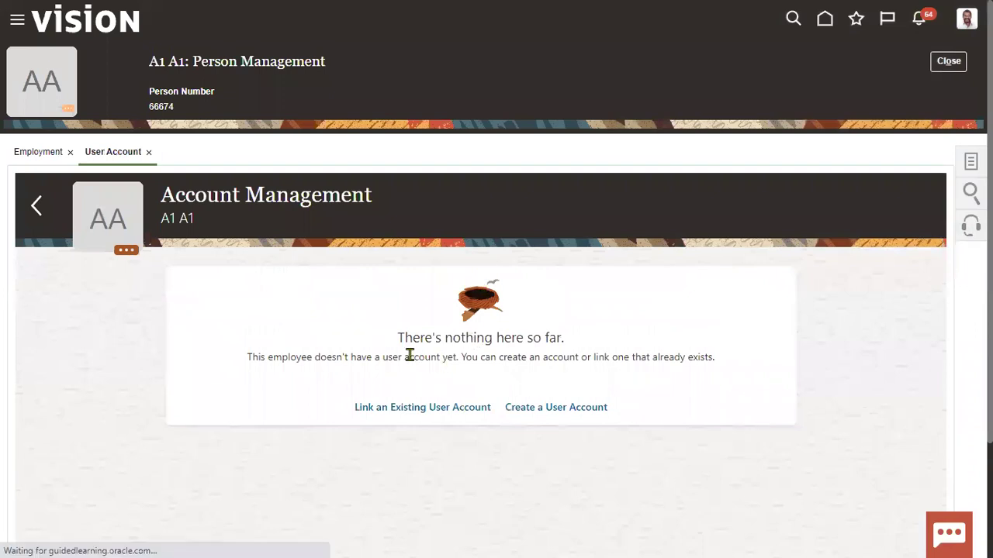
left_click_drag(398, 339, 570, 349)
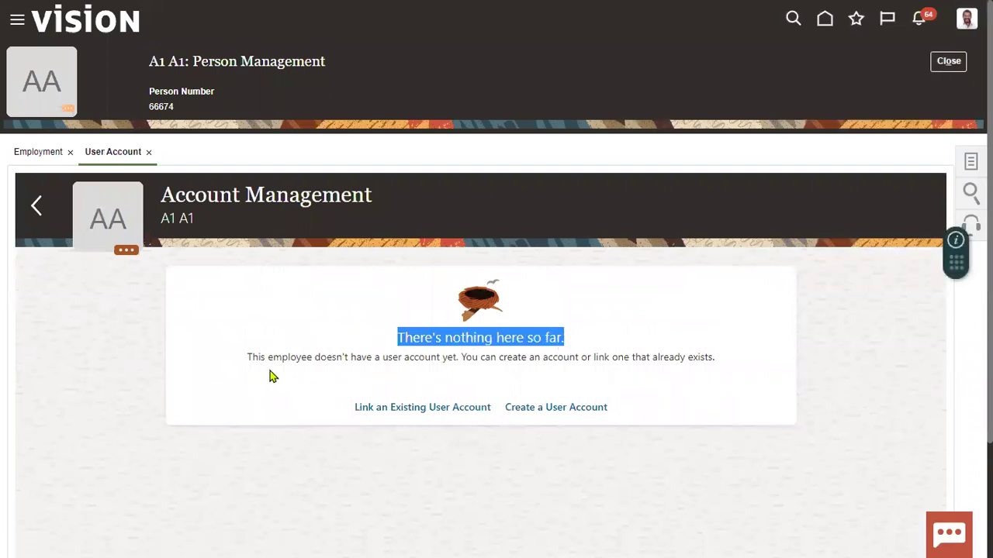
left_click_drag(246, 359, 603, 359)
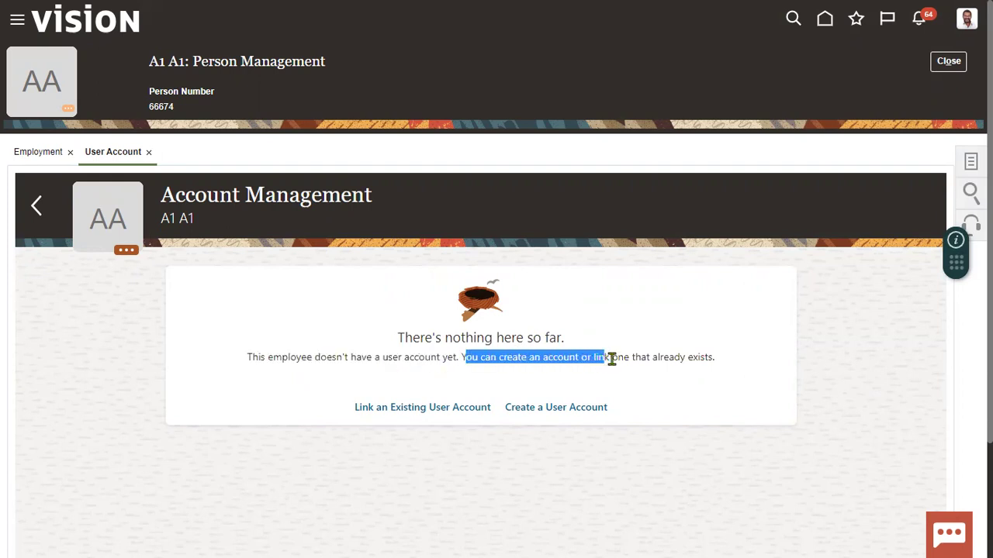
left_click(19, 21)
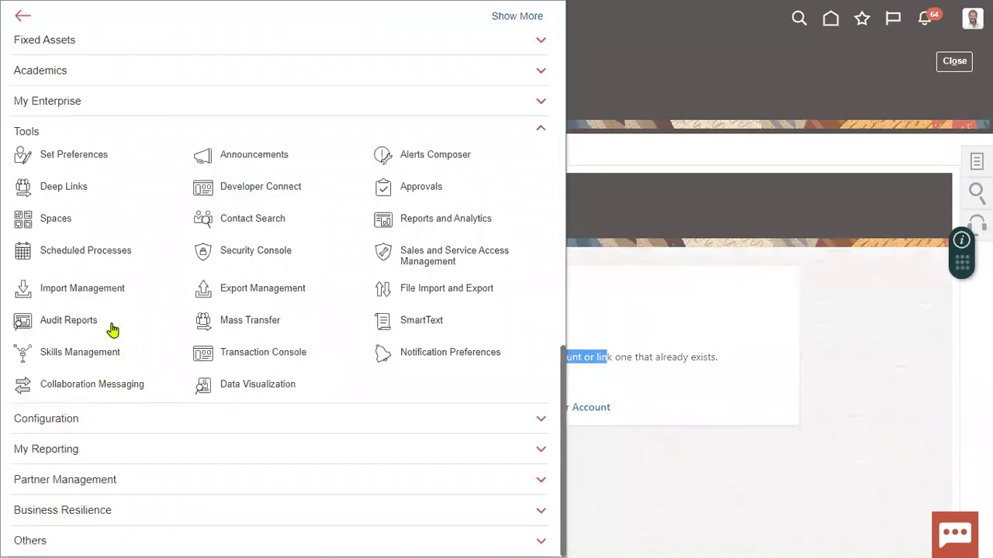
In the Security Console, start a Worker user account and search workers for the new hire
left_click(282, 257)
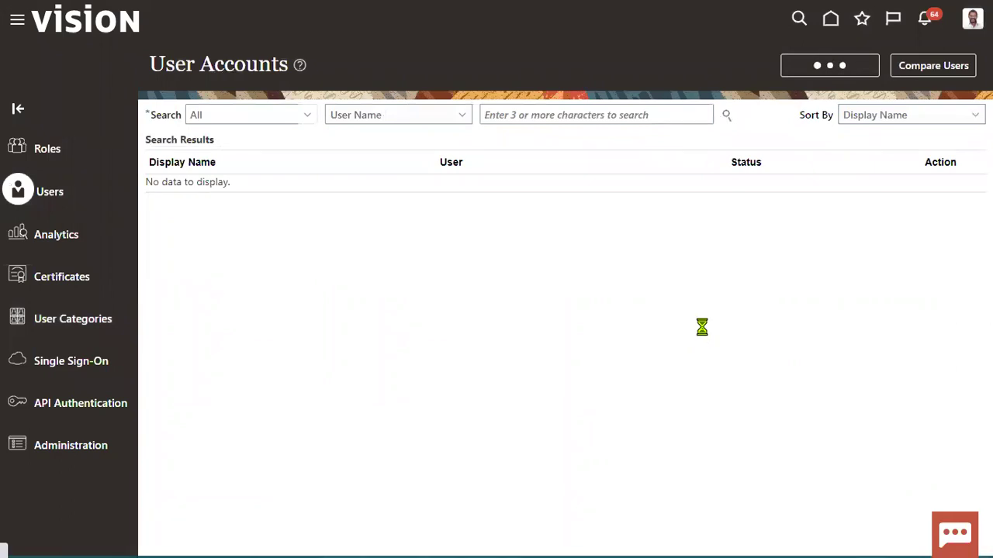
left_click(370, 152)
left_click(361, 186)
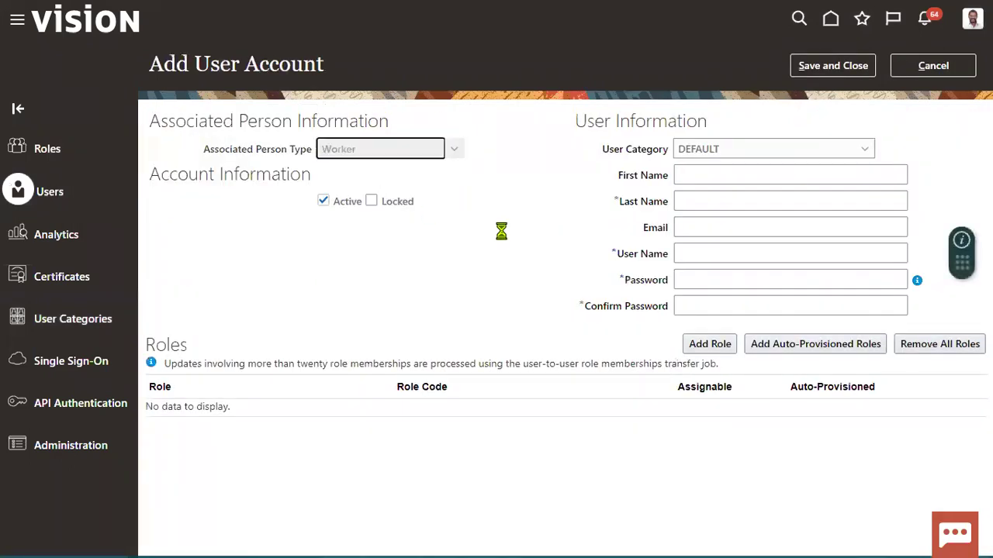
left_click(541, 177)
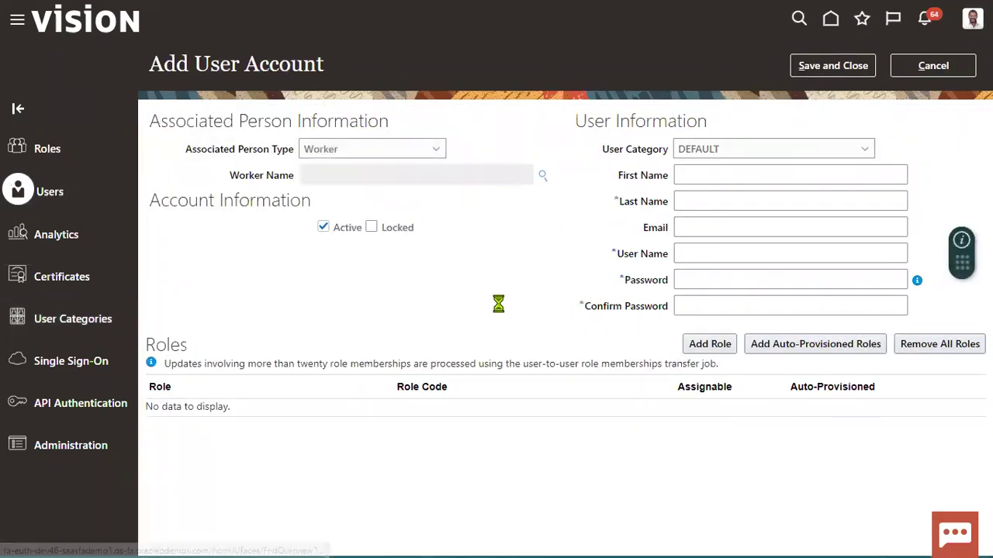
type("A1")
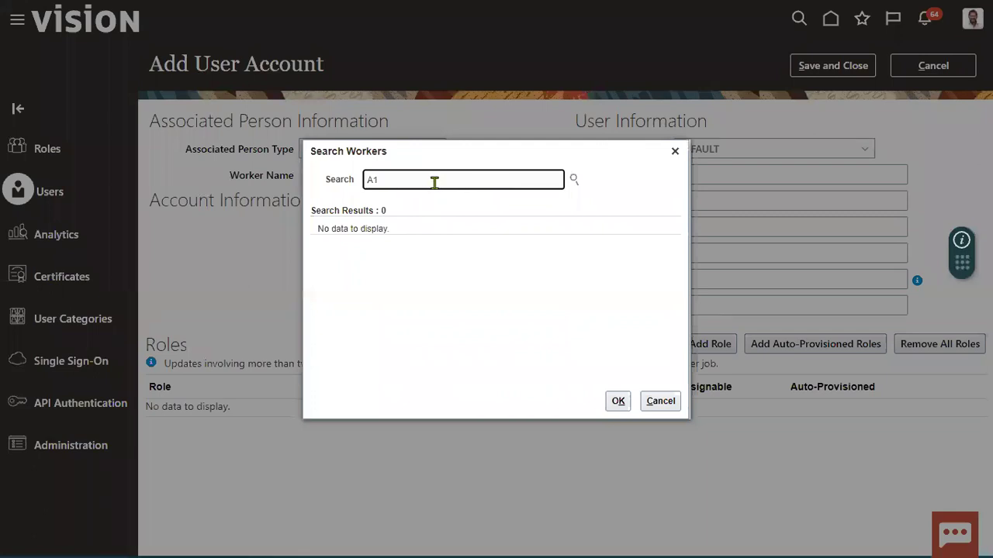
type(",A1")
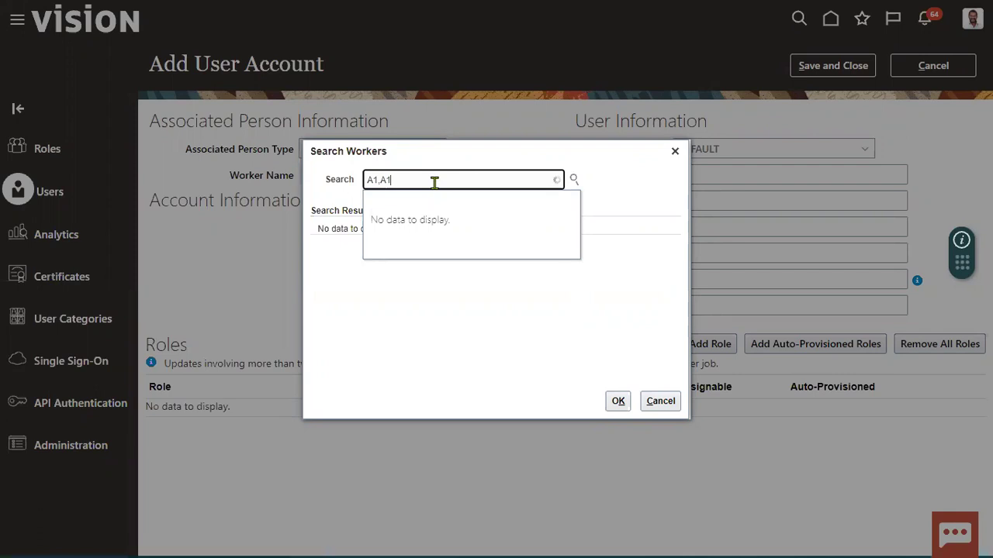
left_click(575, 180)
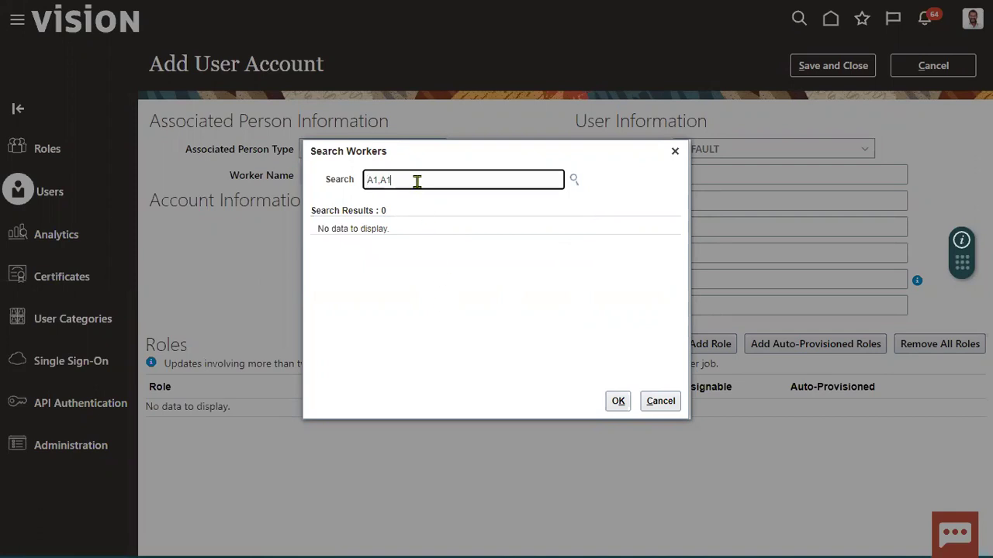
key("BackSpace")
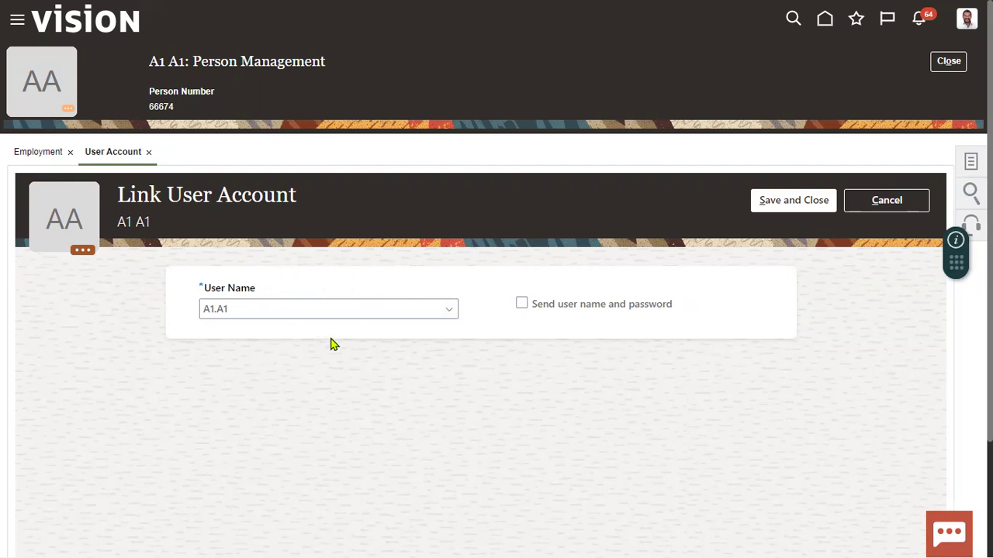
left_click(775, 208)
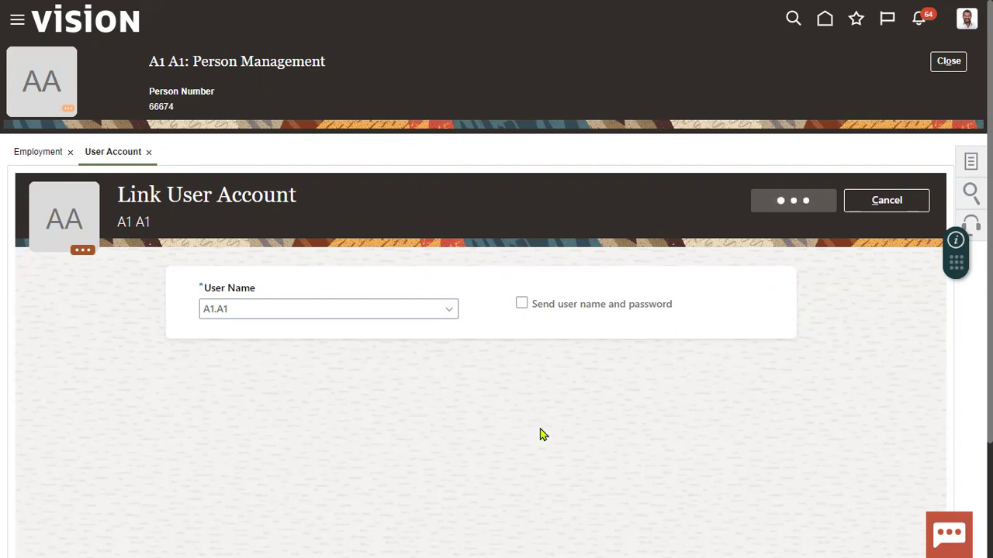
left_click_drag(491, 304, 589, 302)
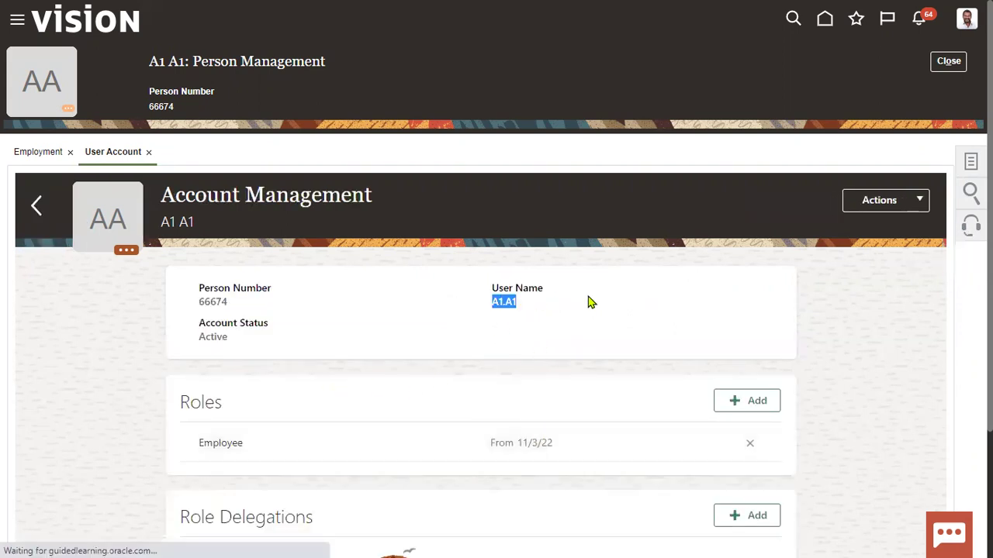
left_click_drag(190, 301, 239, 314)
left_click(205, 337)
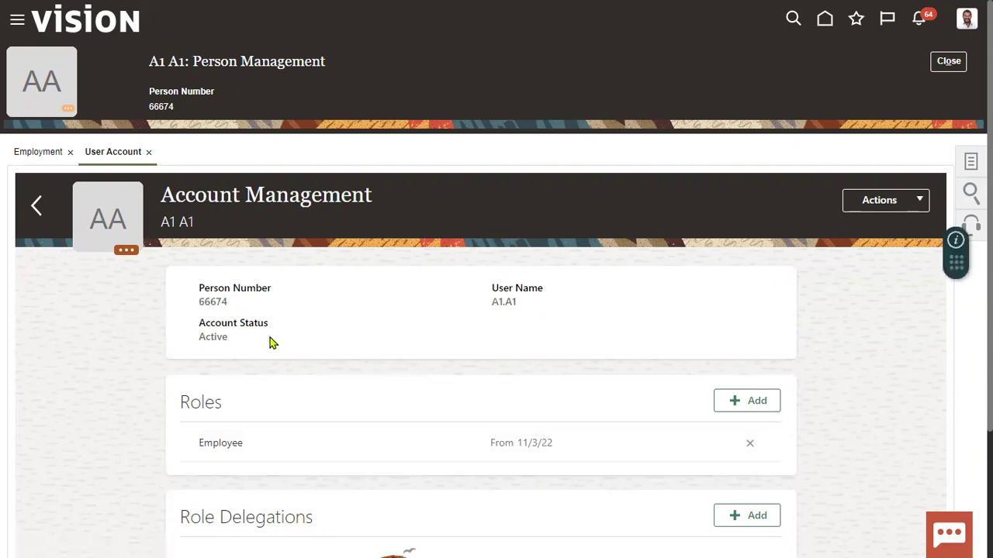
scroll(255, 359, "down", 2)
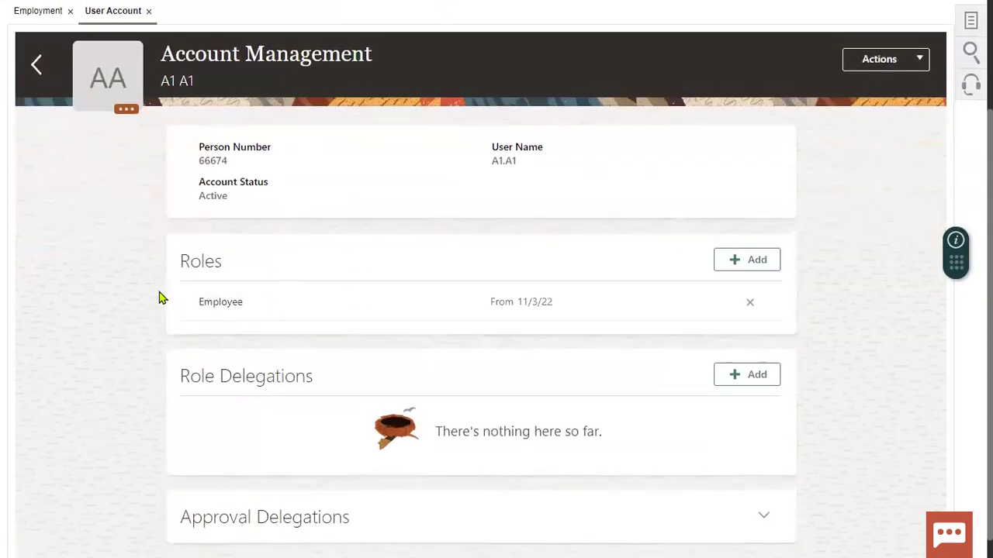
scroll(159, 295, "up", 2)
left_click(17, 23)
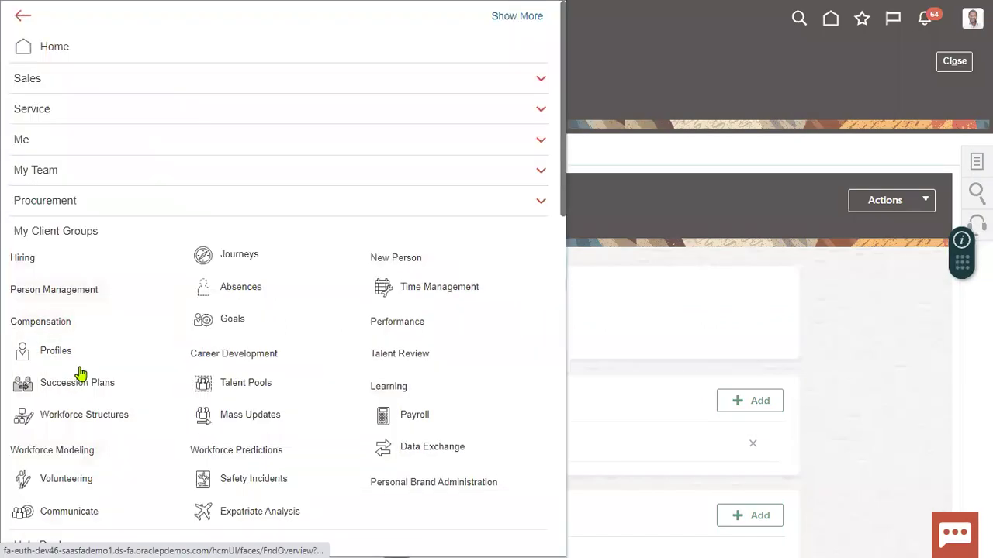
Find the new hire's user account by user name and open its details
left_click(62, 231)
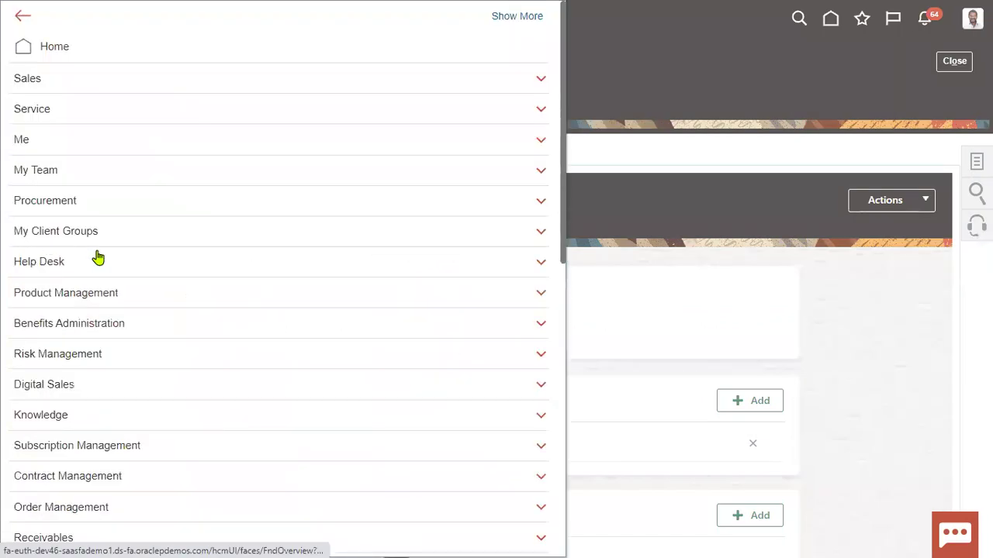
scroll(117, 311, "down", 7)
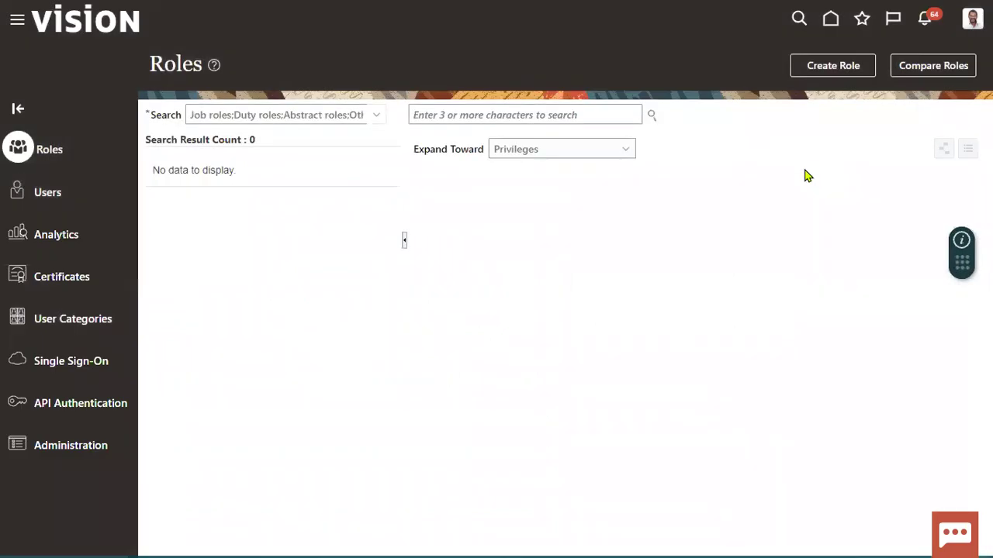
left_click(48, 193)
left_click(571, 111)
type("A1.A1")
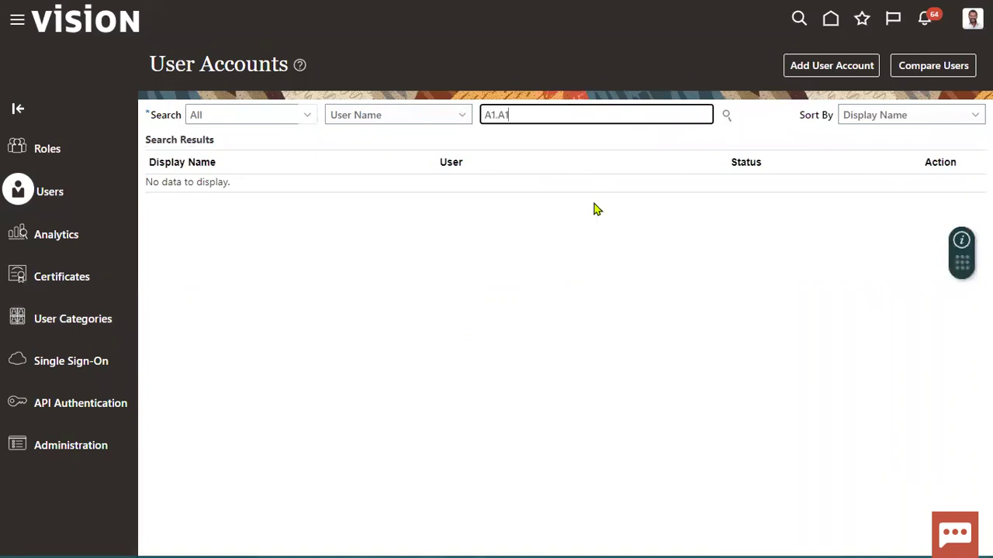
key("Return")
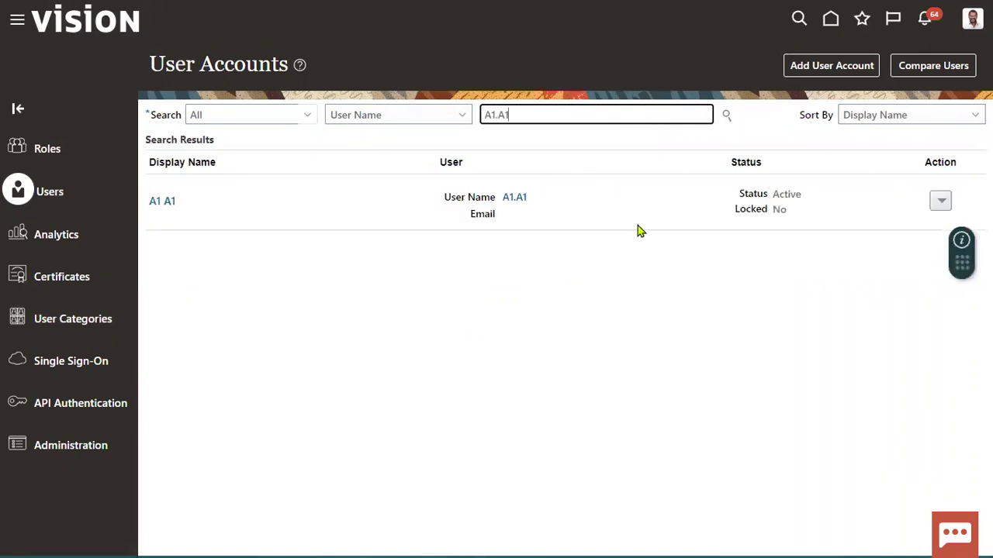
left_click(523, 203)
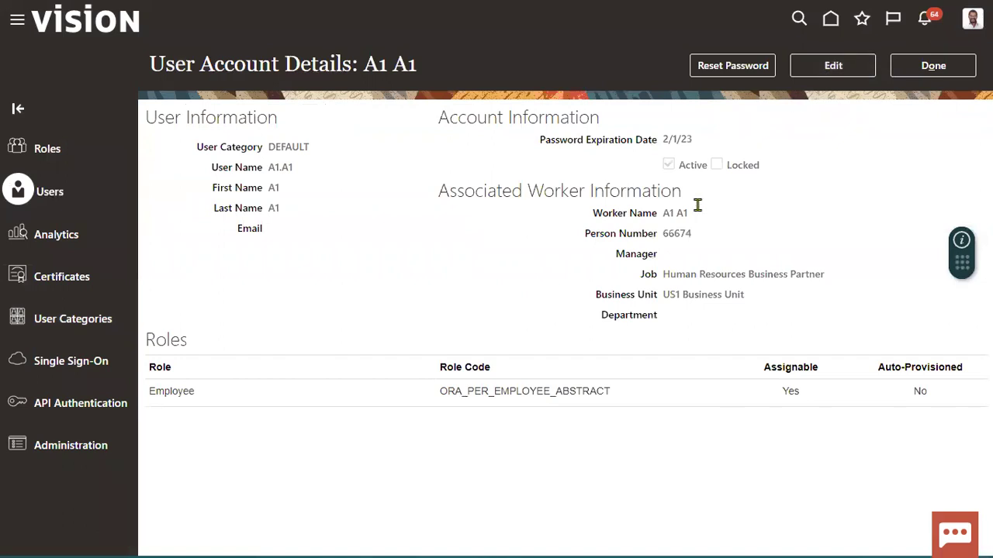
Reset the password manually, entering and confirming the new password, then finish
left_click(741, 72)
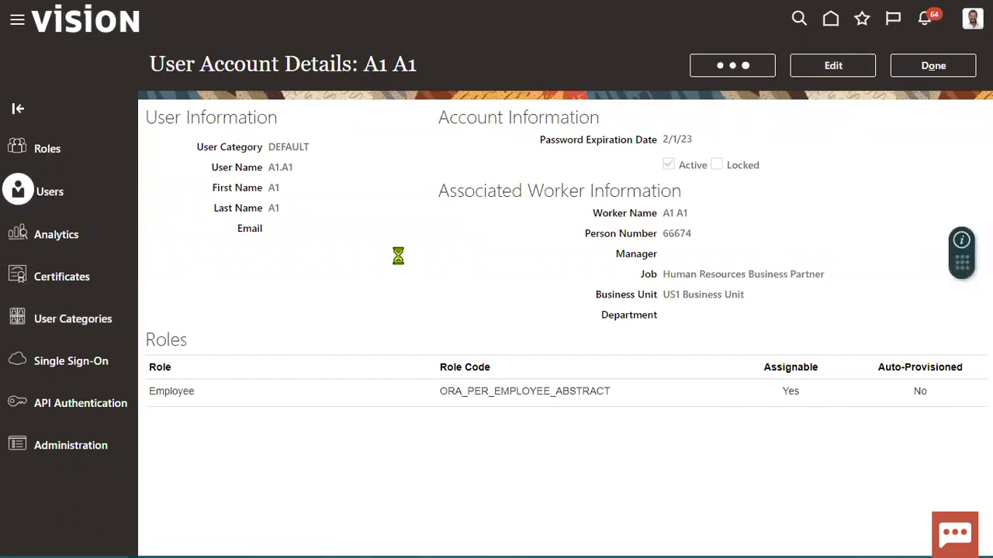
left_click(259, 248)
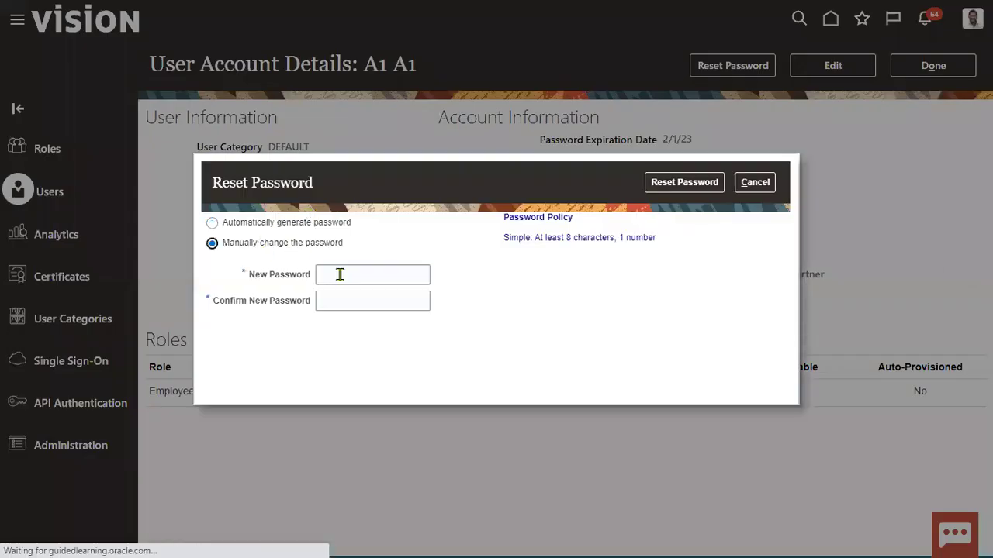
left_click(340, 274)
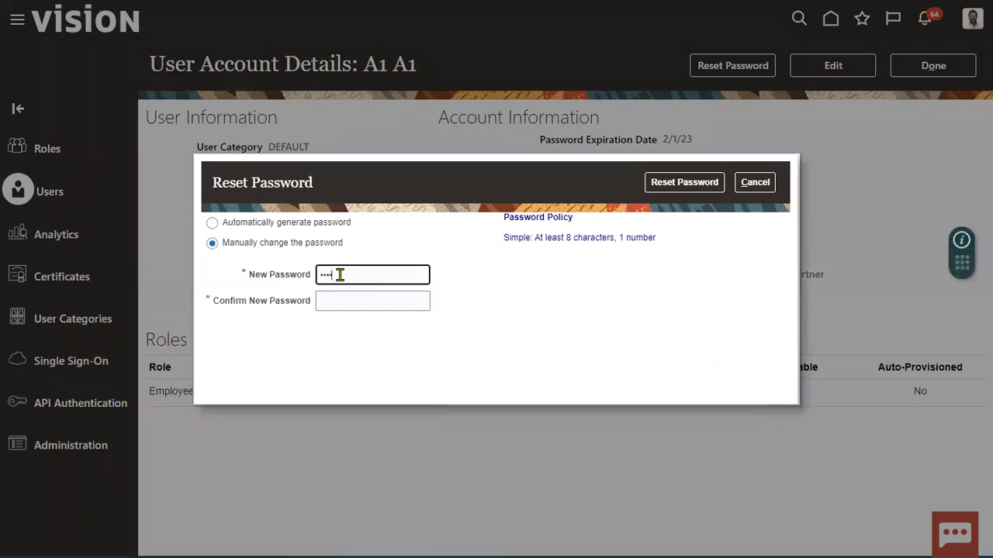
key("Tab")
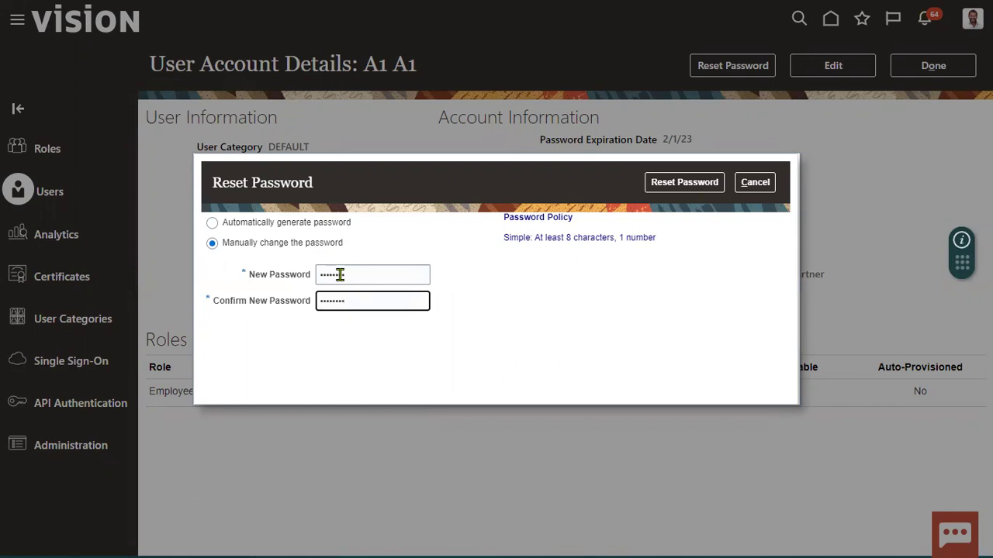
left_click(700, 191)
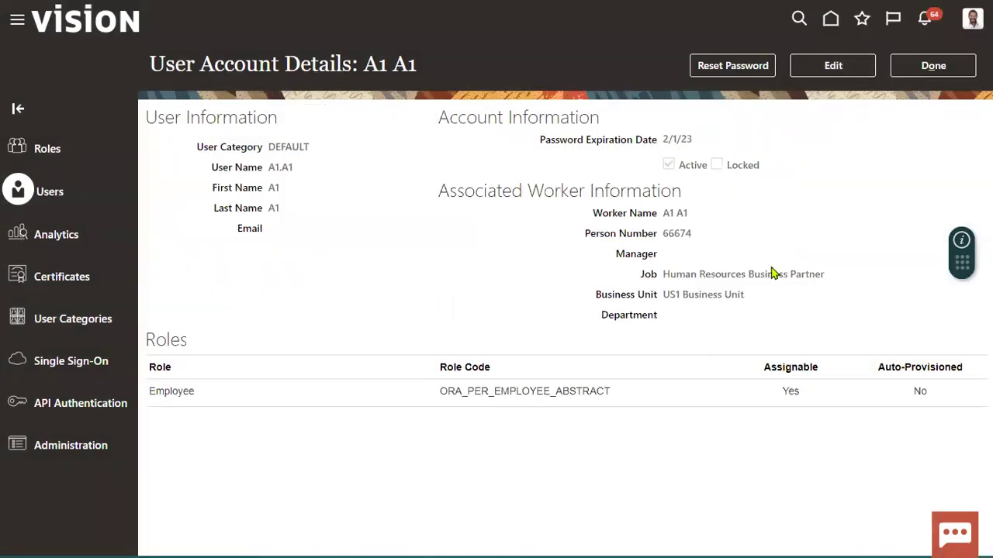
left_click(933, 65)
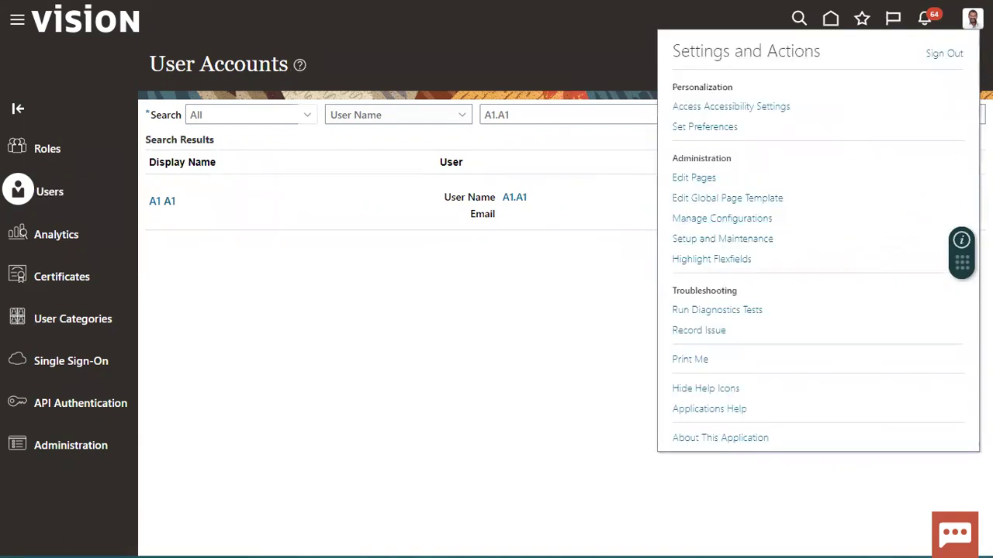
Sign out and confirm the single sign-off on the Logout Consent page
left_click(945, 54)
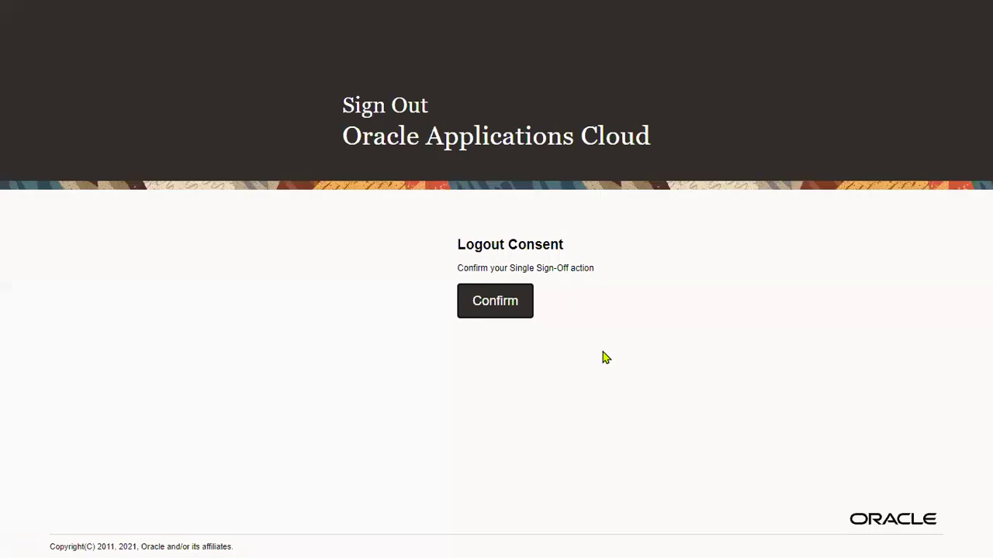
left_click(501, 303)
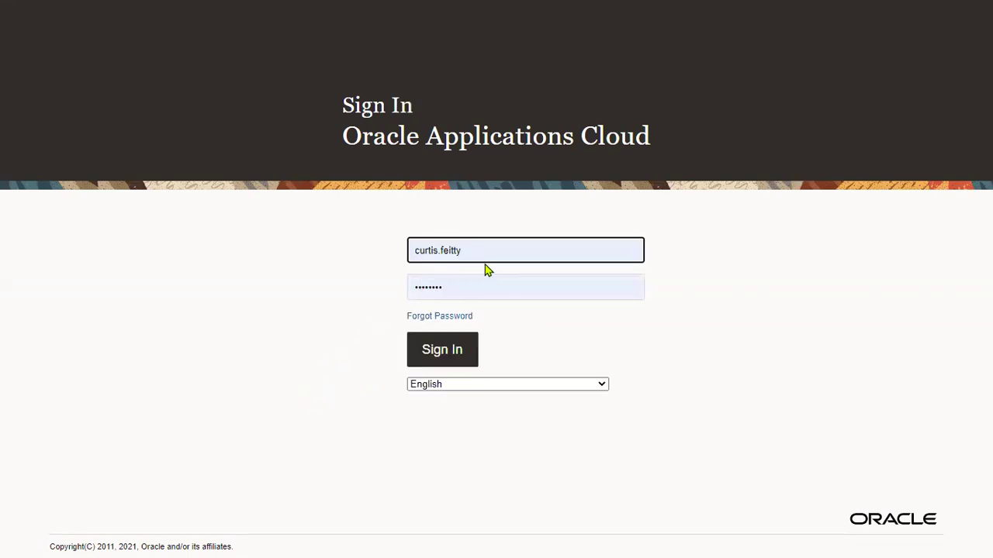
Sign in with the new hire's user name and the new password
double_click(482, 251)
type("A1.A1")
key("Tab")
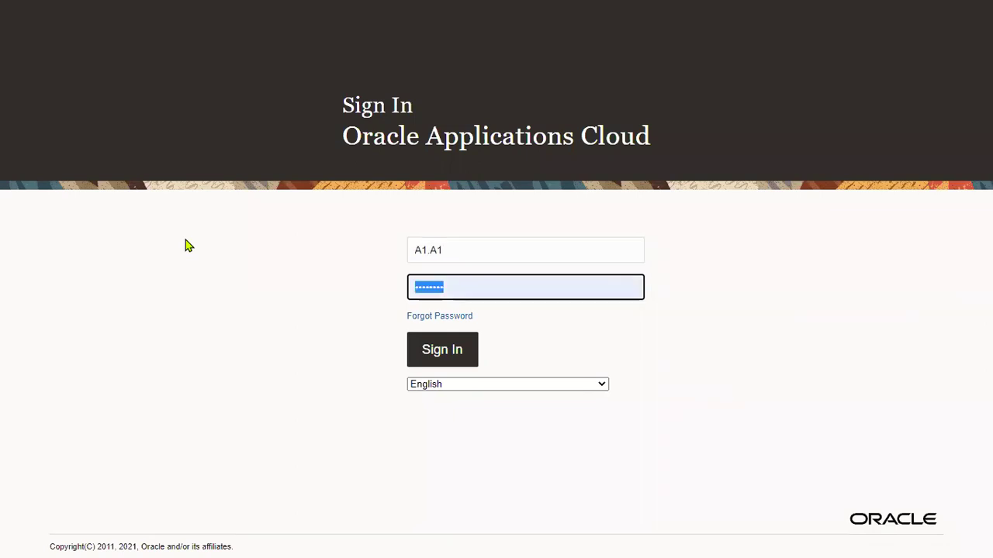
type("••••••••")
left_click(436, 358)
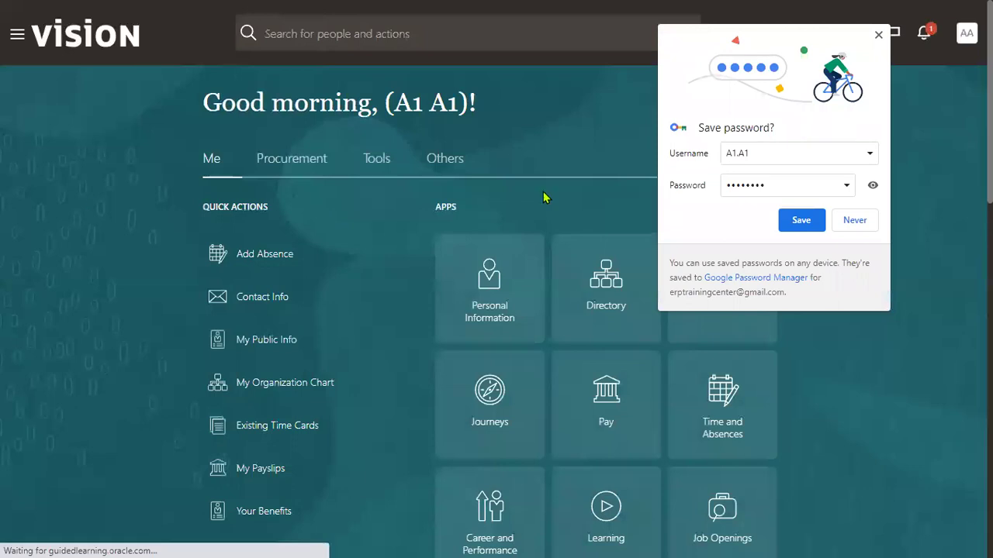
Save the browser password, then open Career and Performance from the Navigator's Me section
left_click(810, 224)
left_click(17, 33)
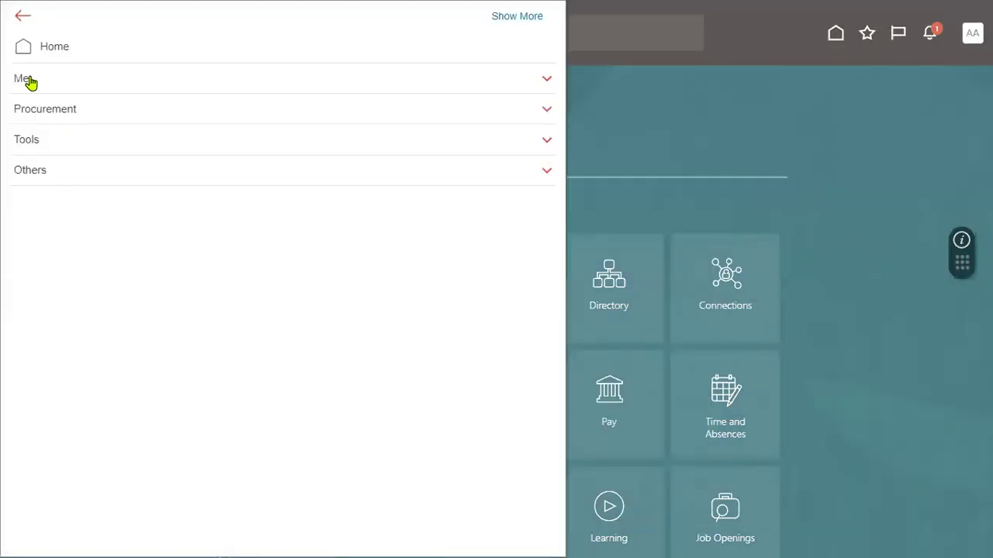
left_click(41, 80)
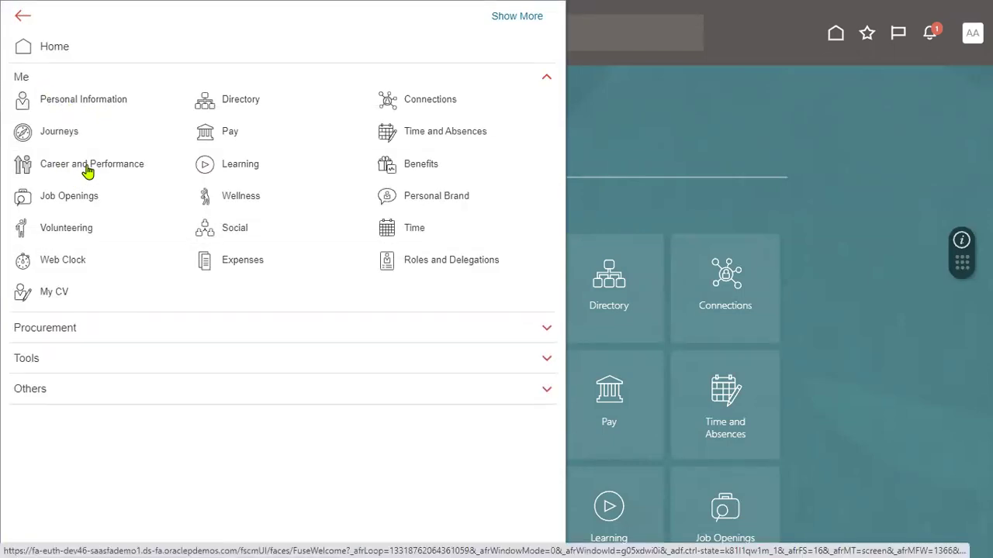
left_click(116, 172)
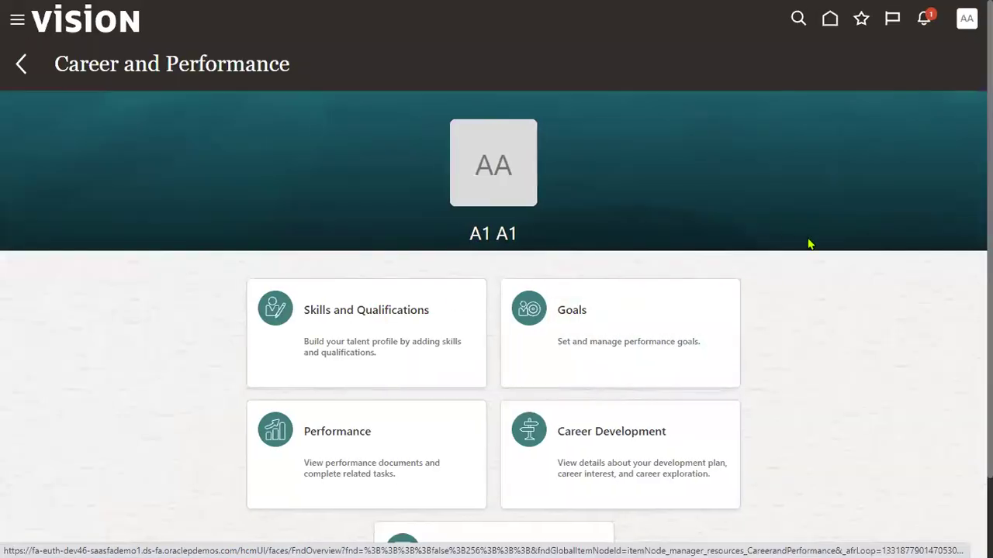
Open the Skills and Qualifications page
scroll(848, 275, "down", 1)
scroll(847, 275, "down", 1)
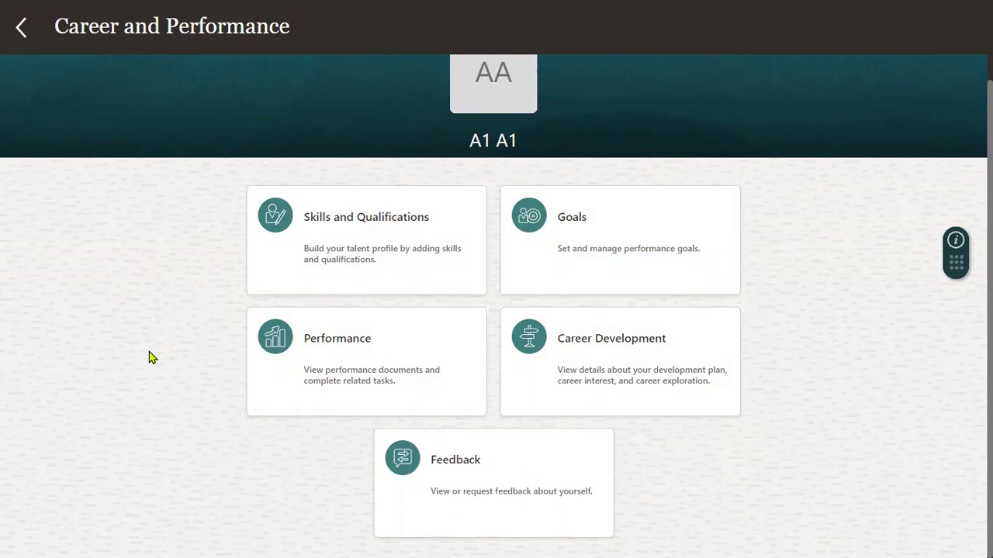
left_click(377, 223)
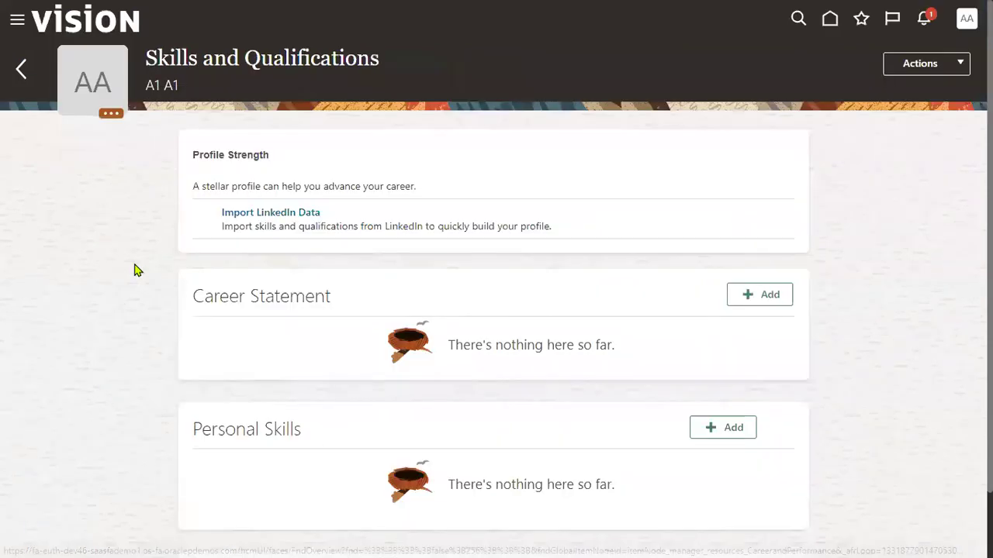
Choose to add a degree from the profile actions, expand Degrees, and start a new entry
left_click(913, 67)
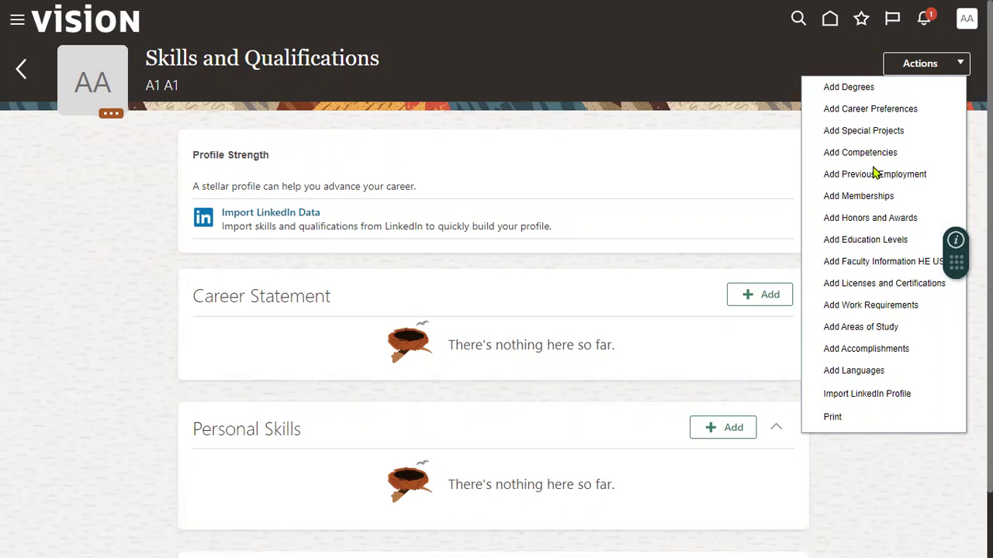
left_click(863, 88)
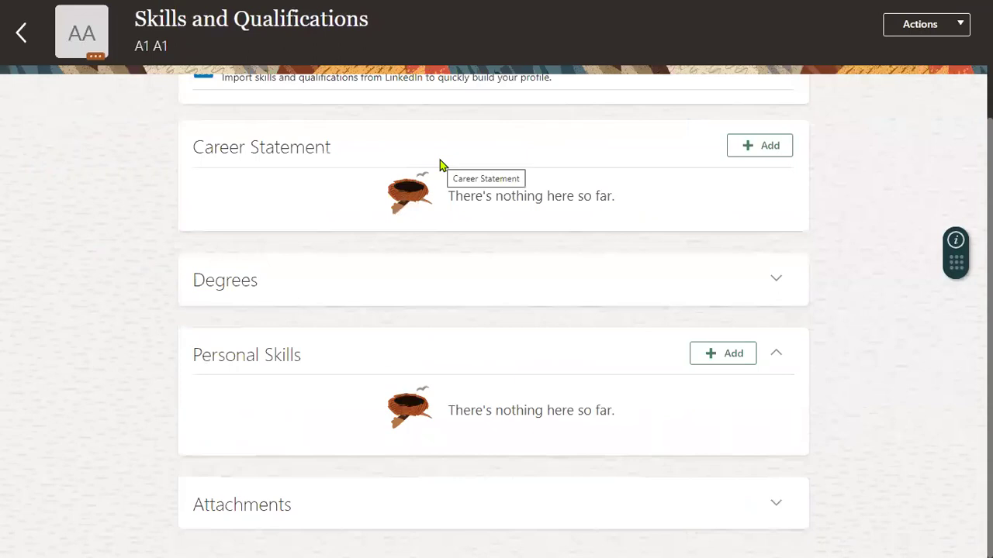
left_click(775, 279)
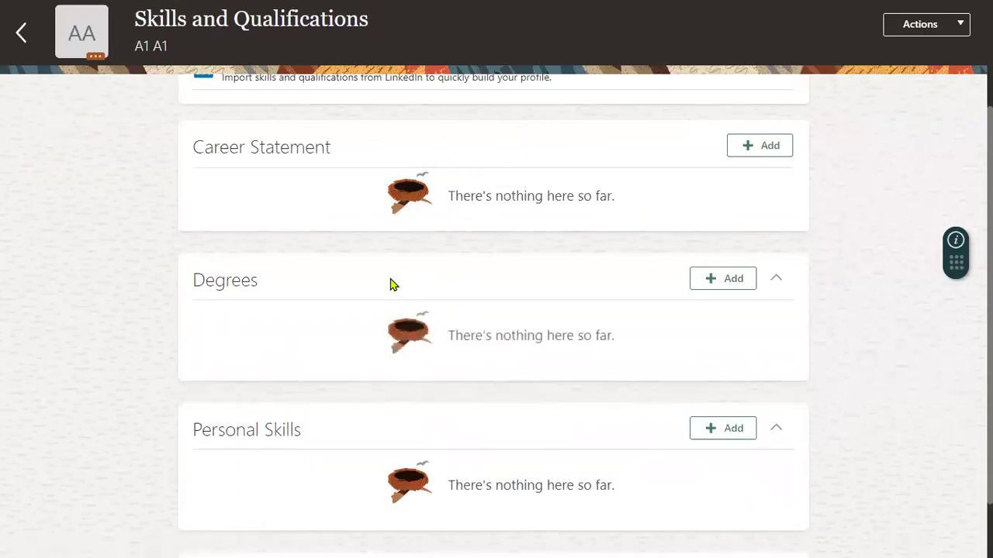
left_click(733, 279)
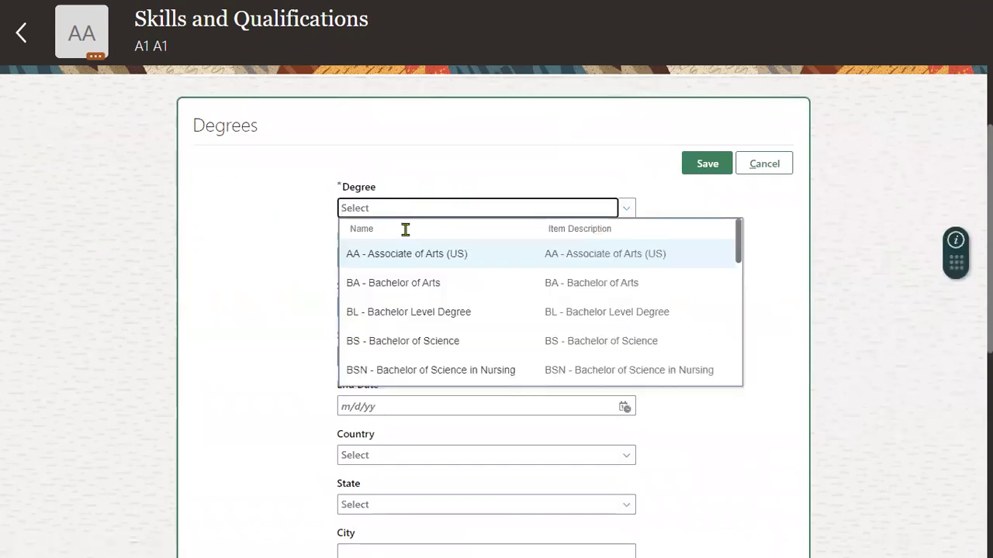
Enter degree BA - Bachelor of Arts, major Doctorate, school A.T. Still University
left_click(416, 285)
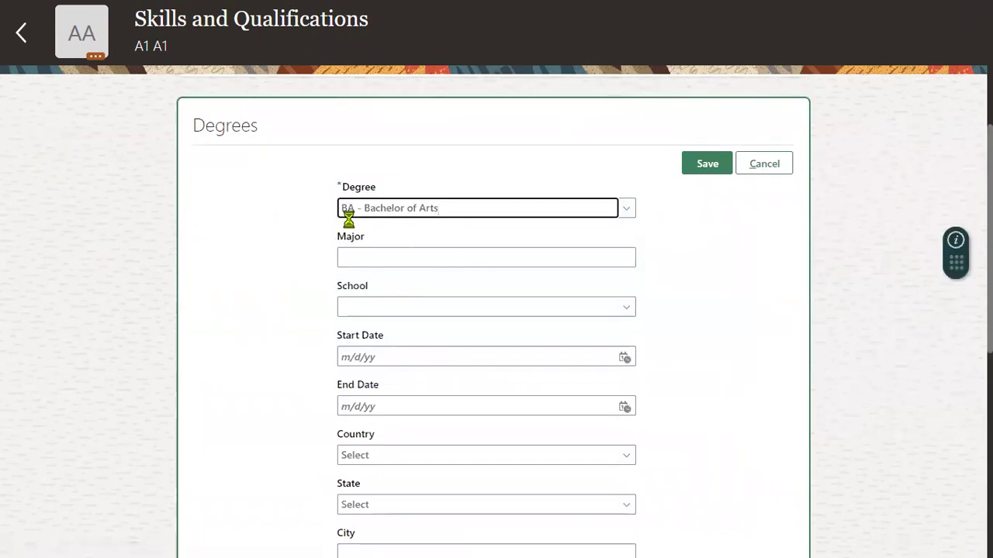
left_click(384, 256)
type("dasd")
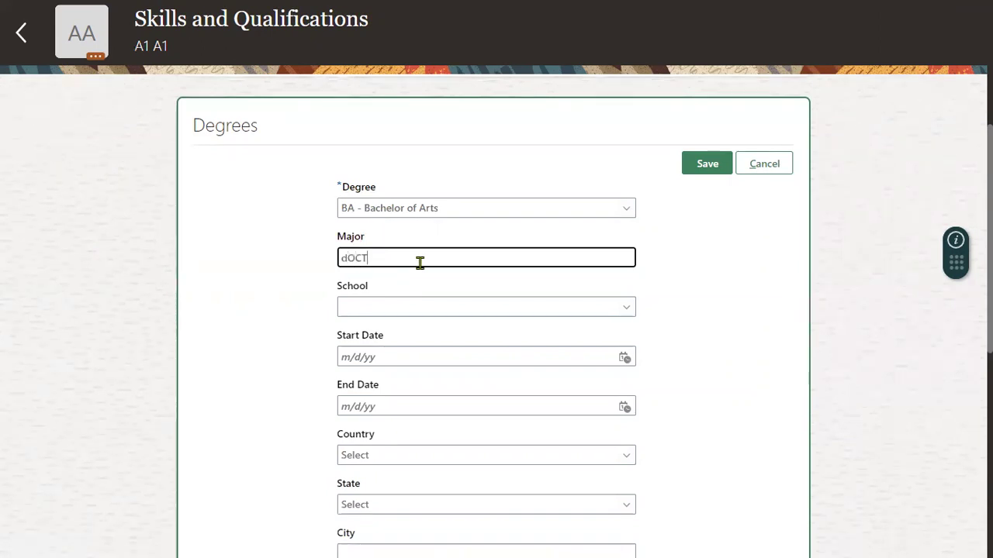
key("BackSpace")
key("BackSpace")
key("BackSpace")
key("BackSpace")
type("Doctorate")
left_click(467, 308)
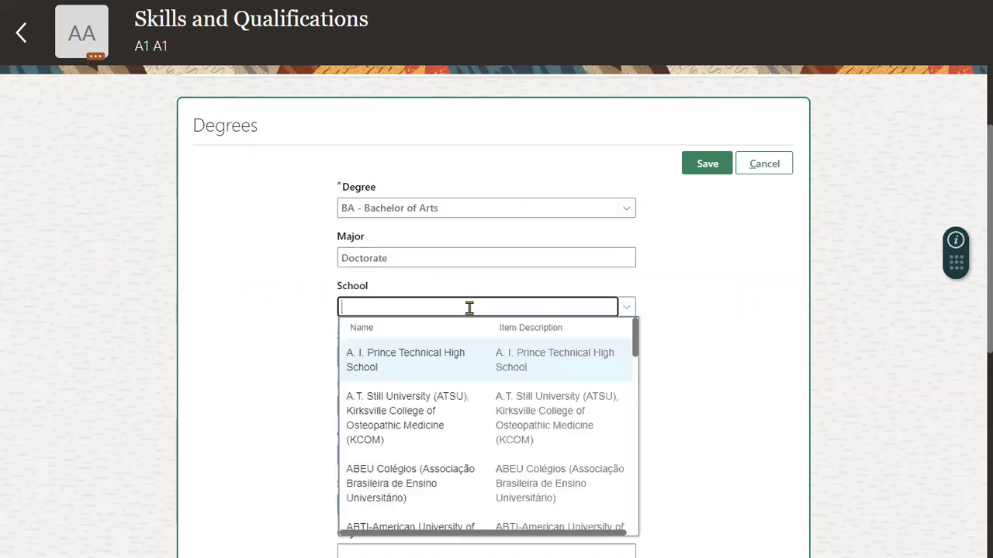
left_click(469, 409)
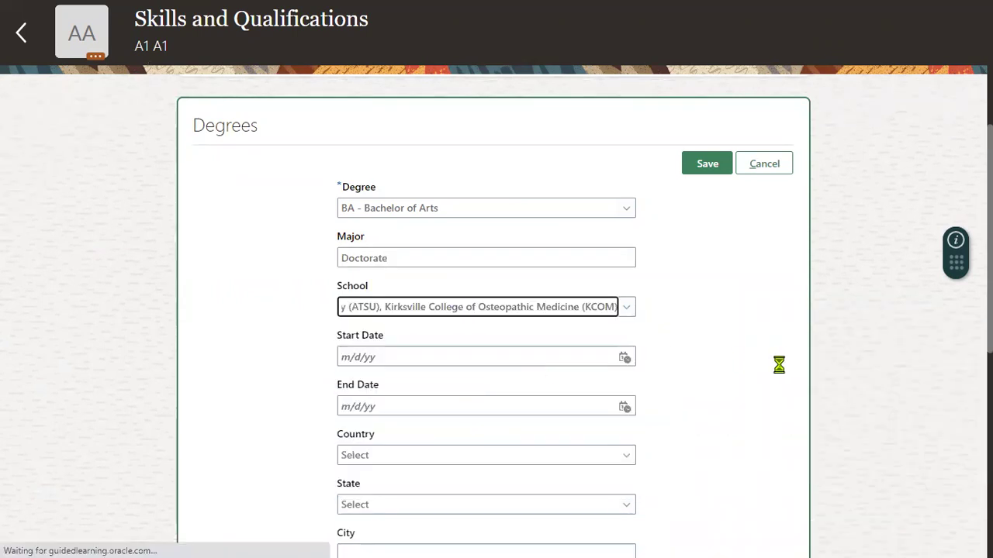
scroll(719, 344, "down", 2)
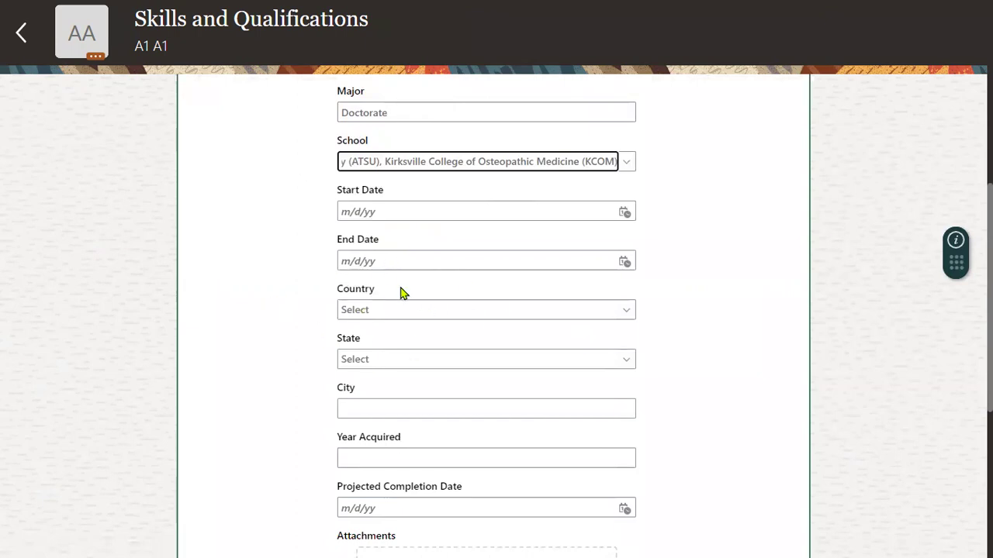
left_click(450, 308)
Set the degree's country to India and state to Telangana
type("India")
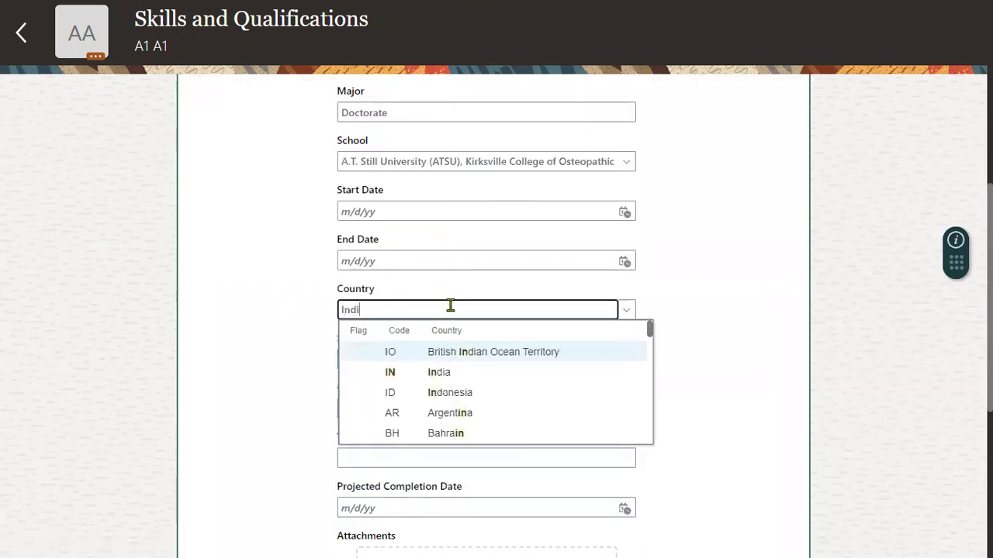
left_click(474, 374)
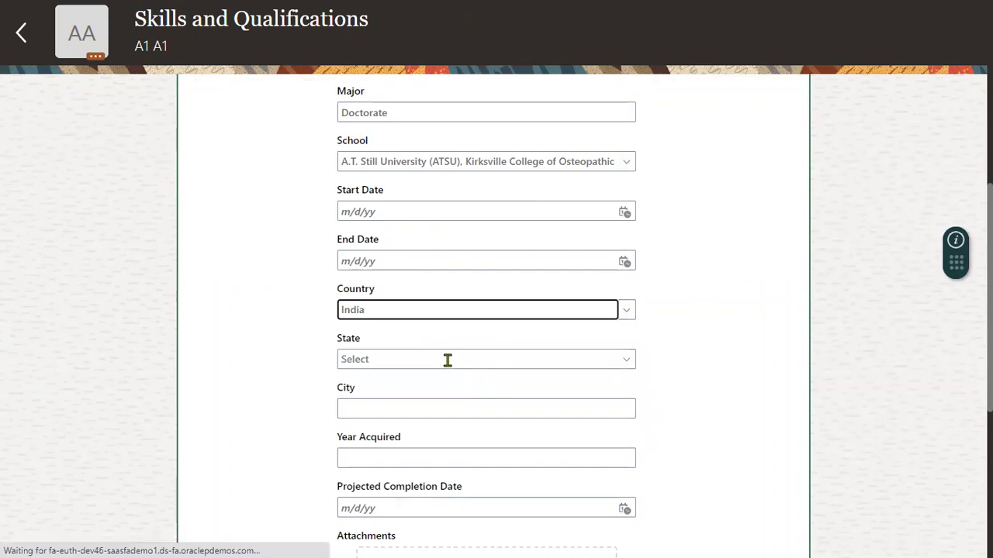
left_click(448, 359)
type("tel")
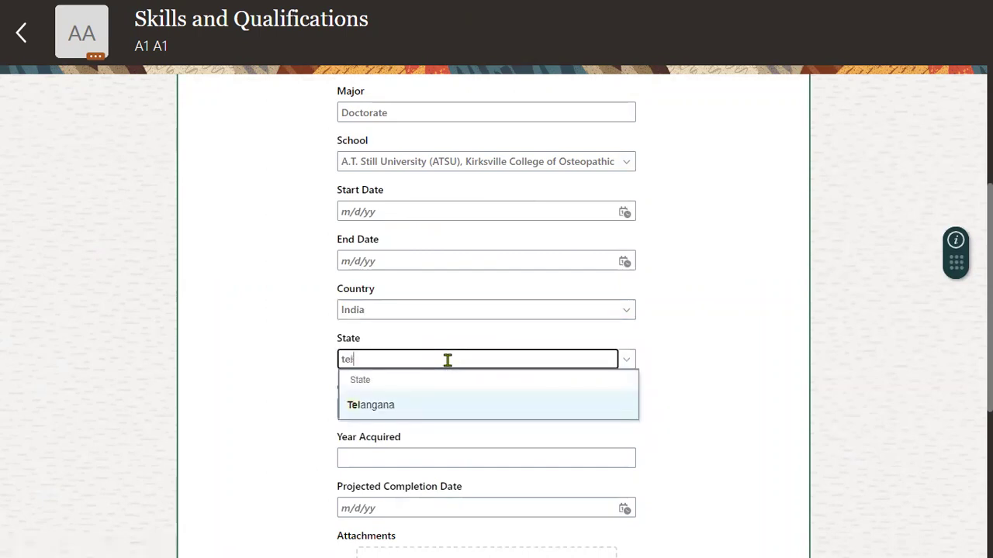
left_click(447, 410)
Enter Hyderabad as the city and 2001 as the year acquired
scroll(472, 368, "down", 2)
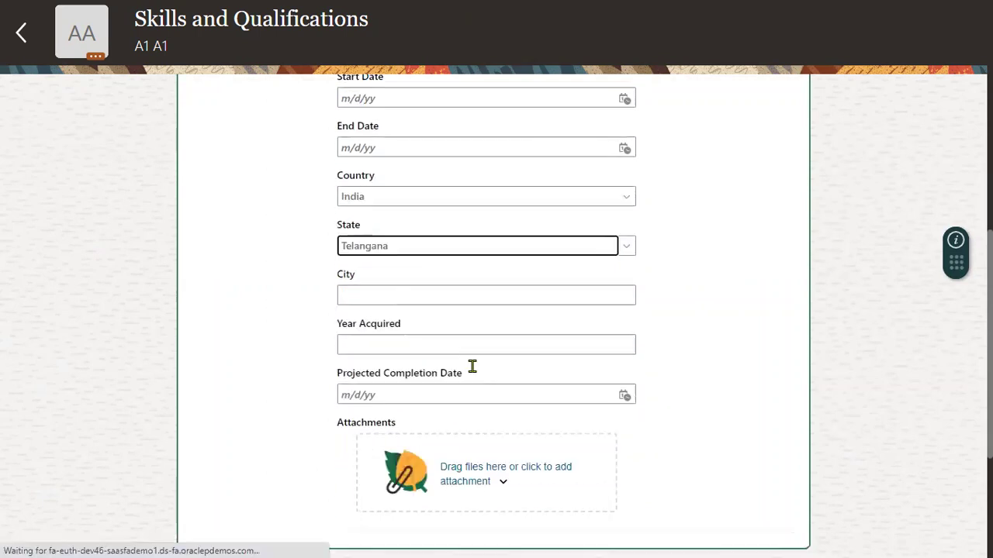
left_click(487, 266)
type("Hyderabad")
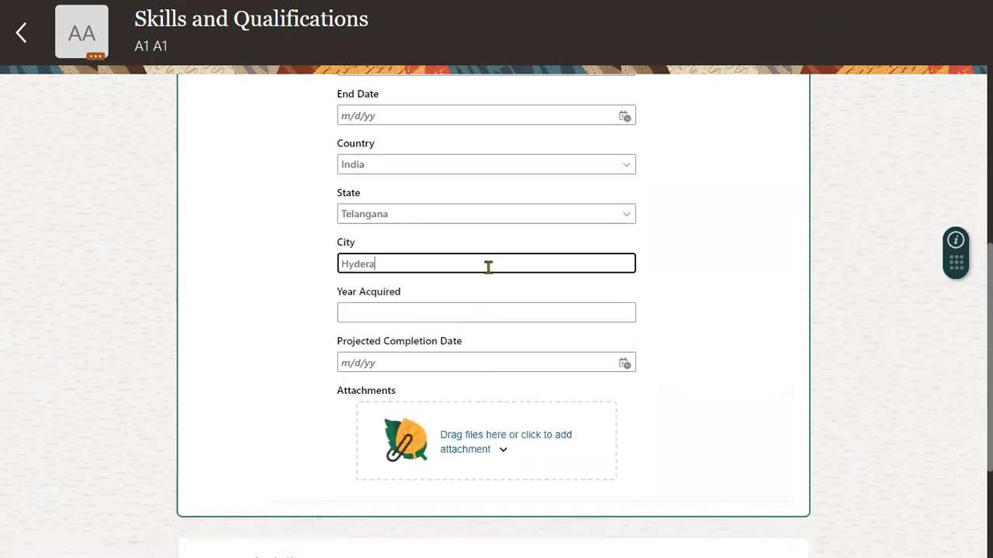
key("Tab")
type("20")
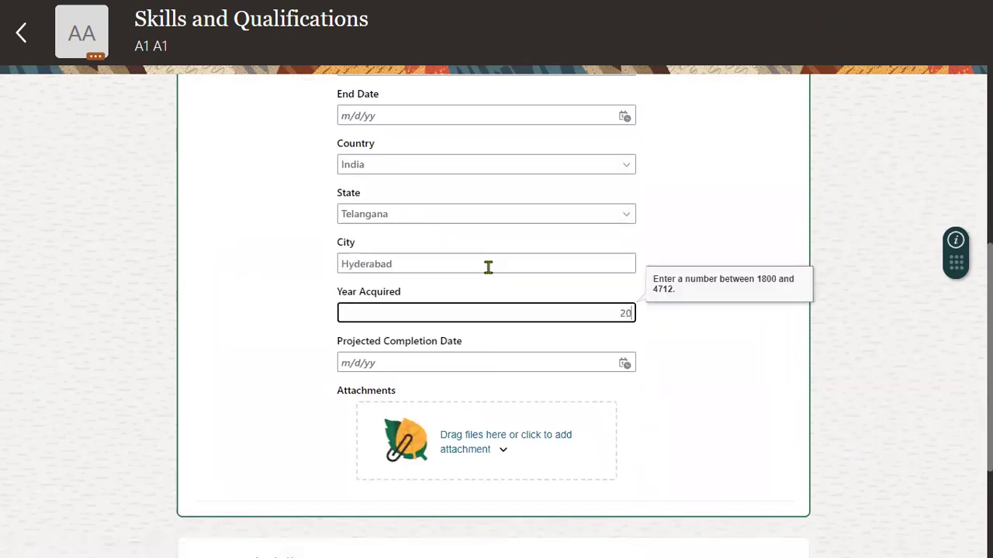
type("01")
left_click(679, 376)
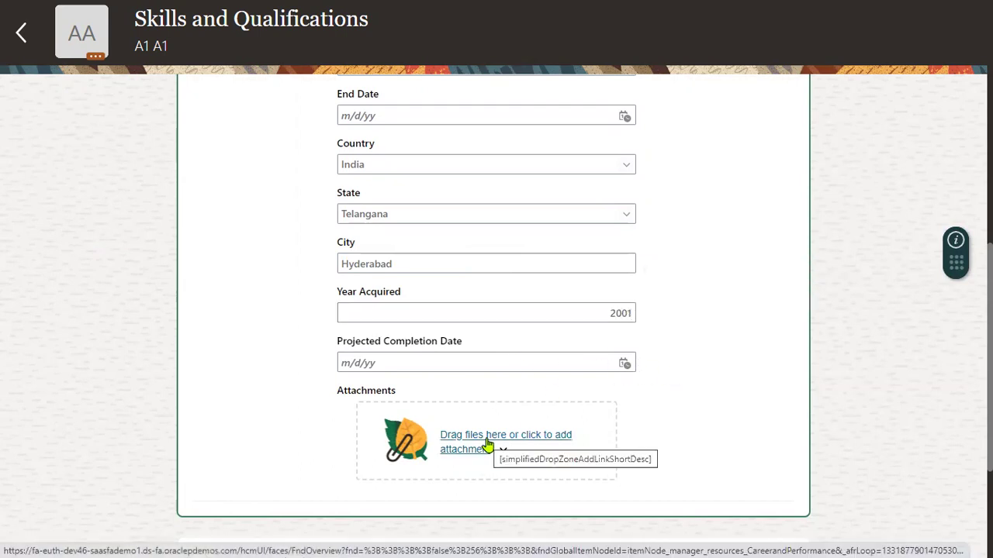
Save the new BA - Bachelor of Arts degree
scroll(758, 421, "down", 3)
scroll(673, 280, "up", 5)
scroll(673, 281, "up", 4)
left_click_drag(193, 279, 259, 279)
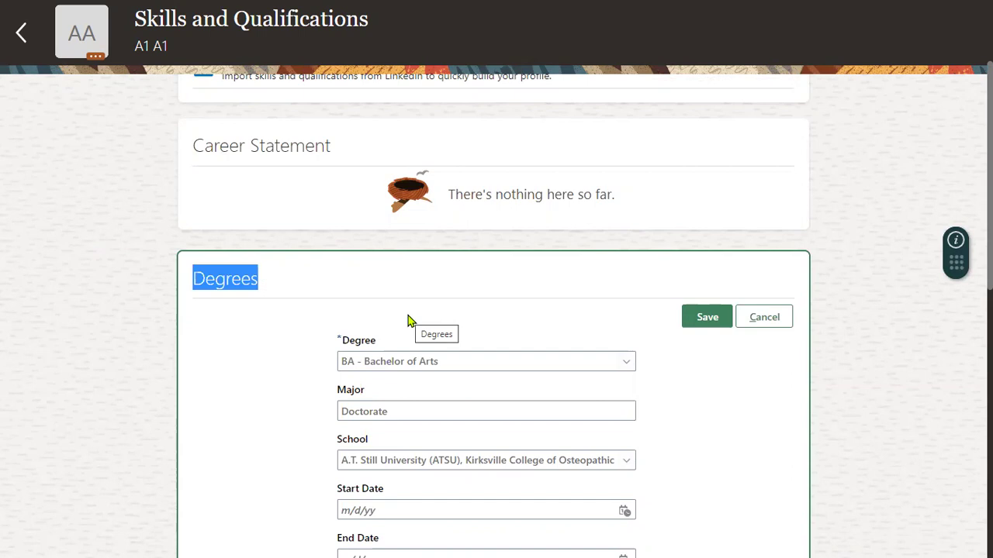
left_click(706, 318)
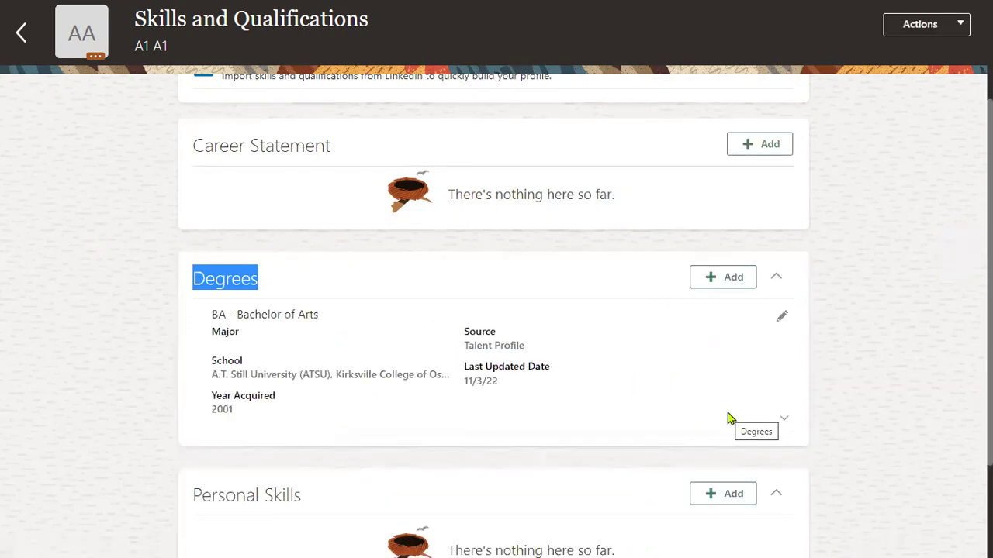
Review the saved degree card, dismissing the add-section list and scrolling through the profile
left_click(951, 29)
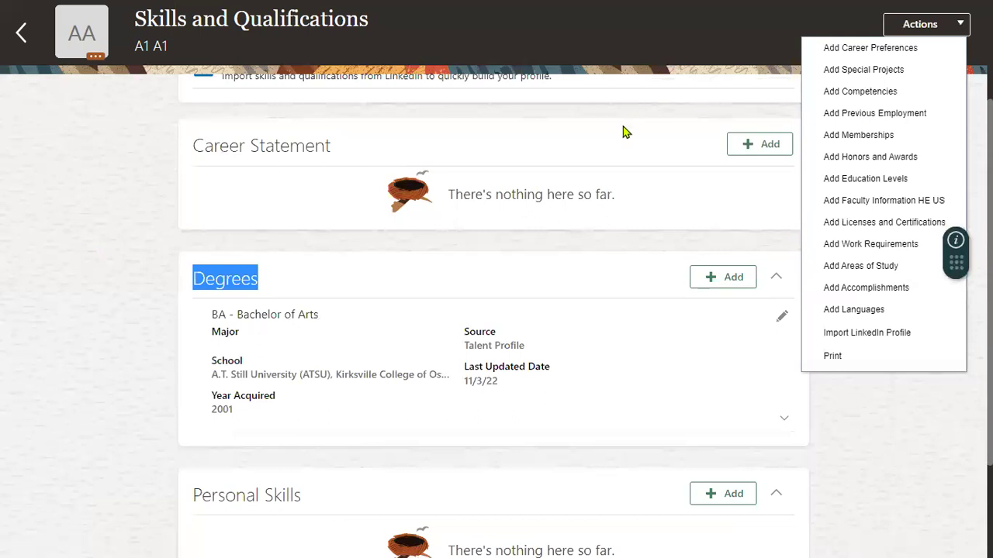
scroll(624, 132, "up", 2)
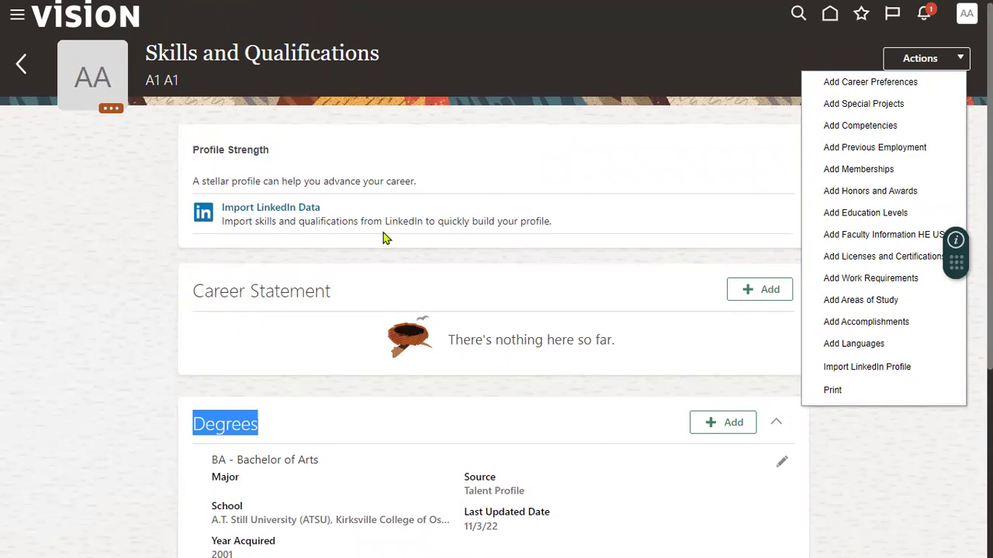
left_click(91, 159)
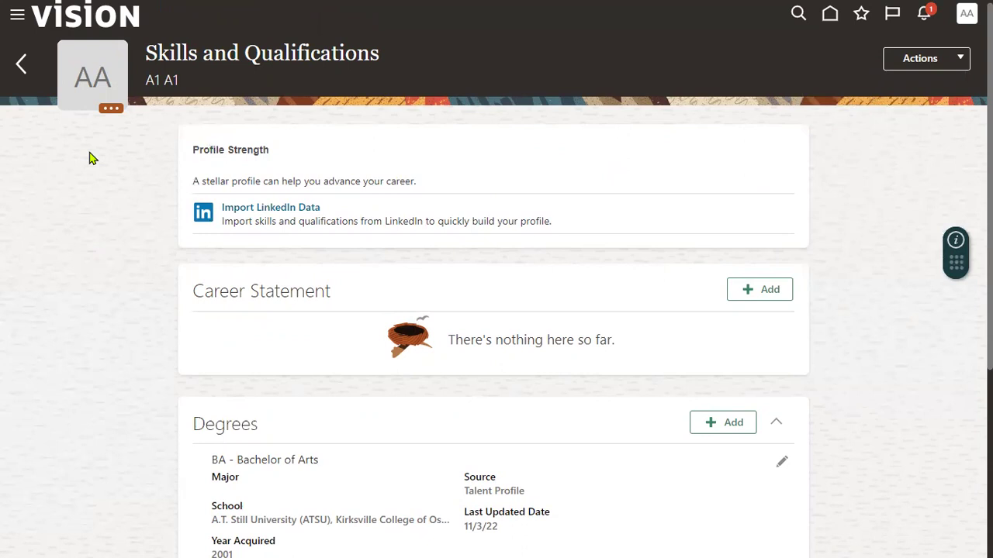
left_click_drag(145, 53, 445, 80)
scroll(705, 401, "down", 3)
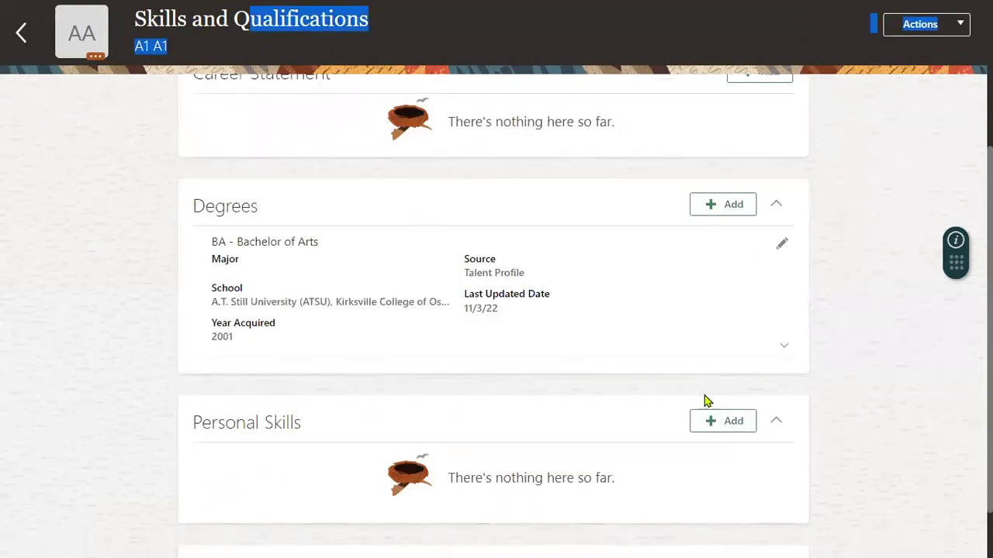
scroll(626, 309, "down", 1)
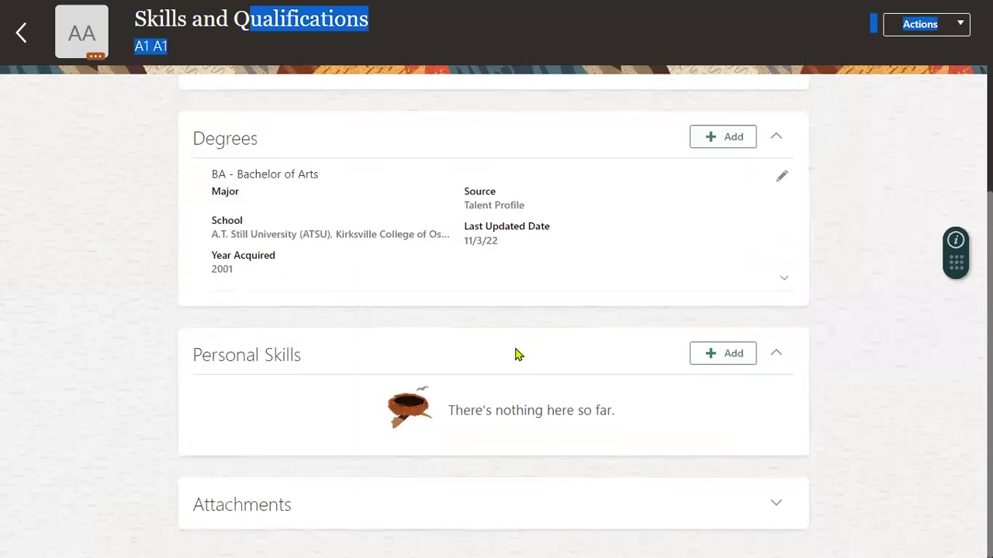